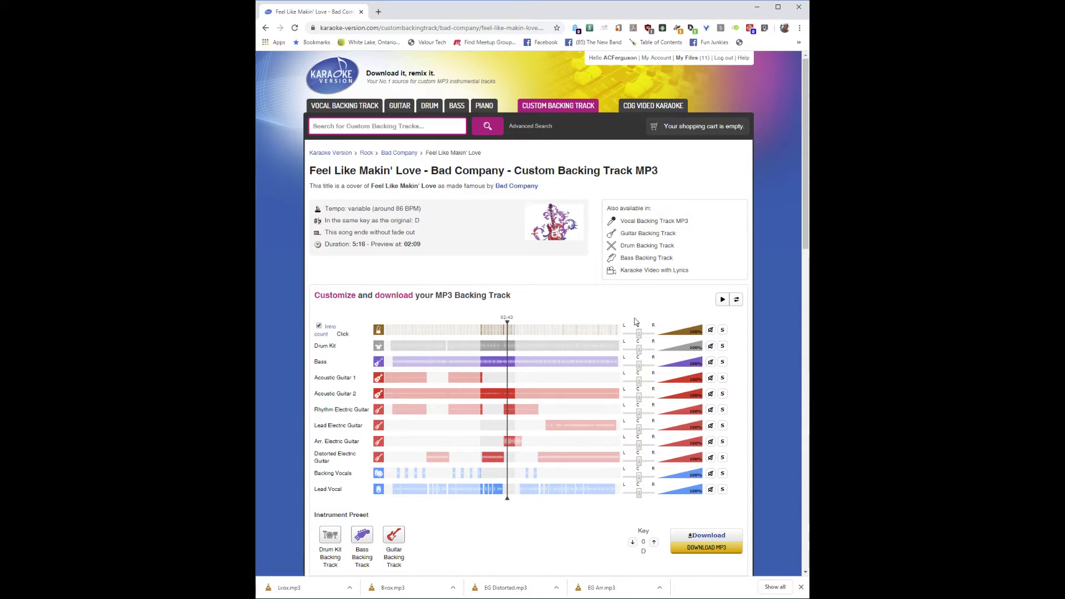
Solo the Click track and download it as an MP3 named Click, replacing the existing file, and dismiss the download notice.
left_click(722, 331)
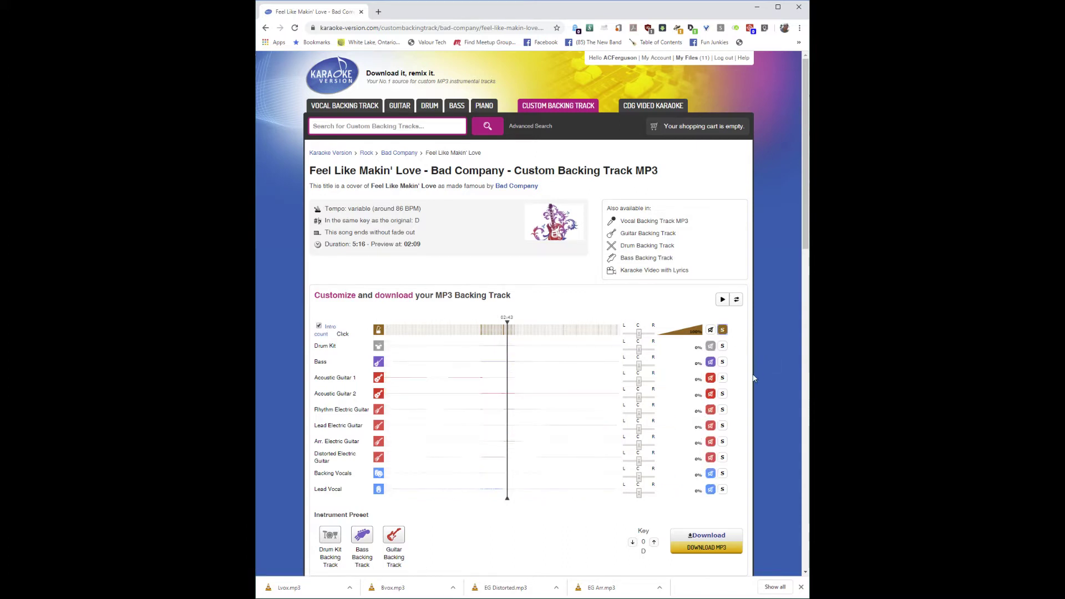
left_click(704, 549)
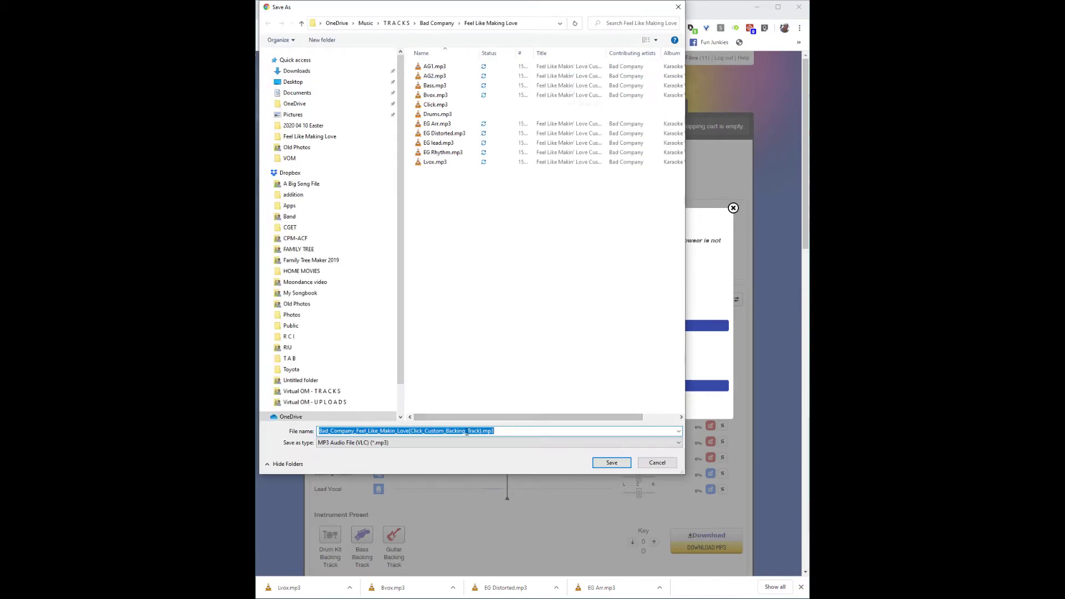
type("Click")
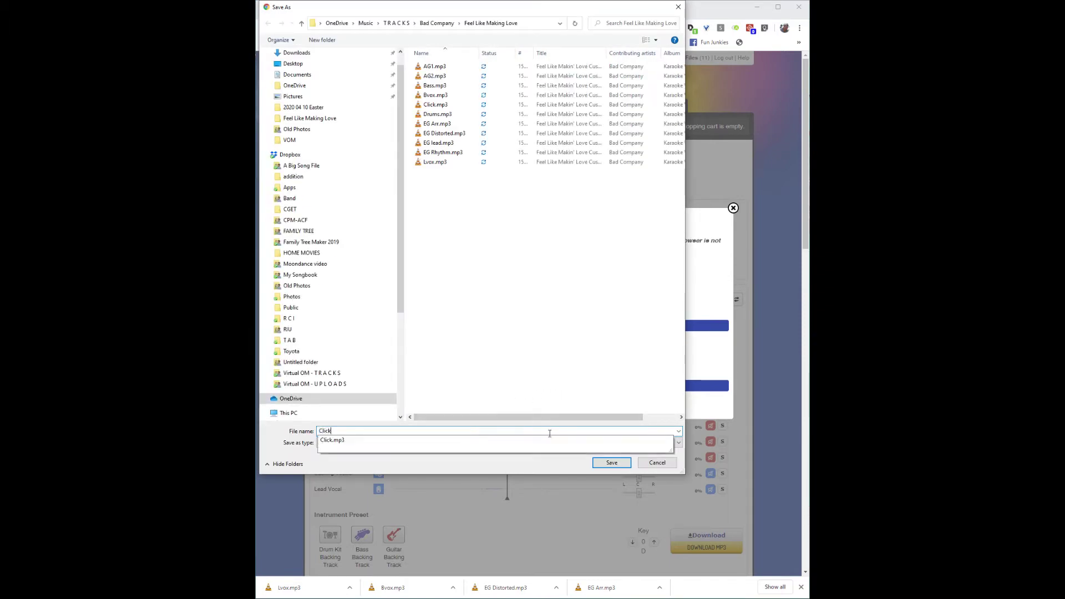
left_click(613, 463)
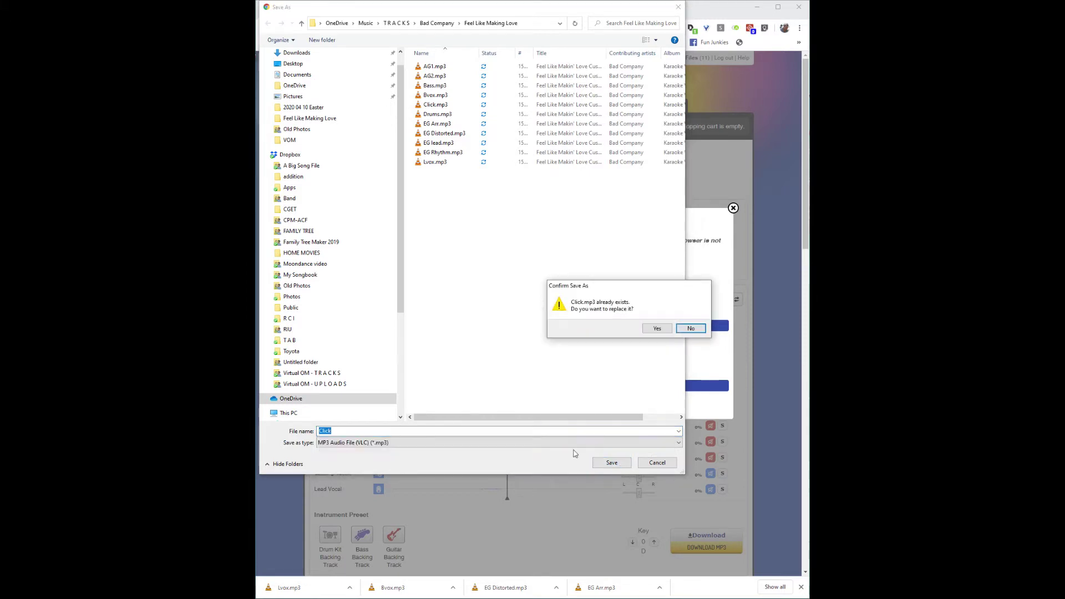
left_click(658, 328)
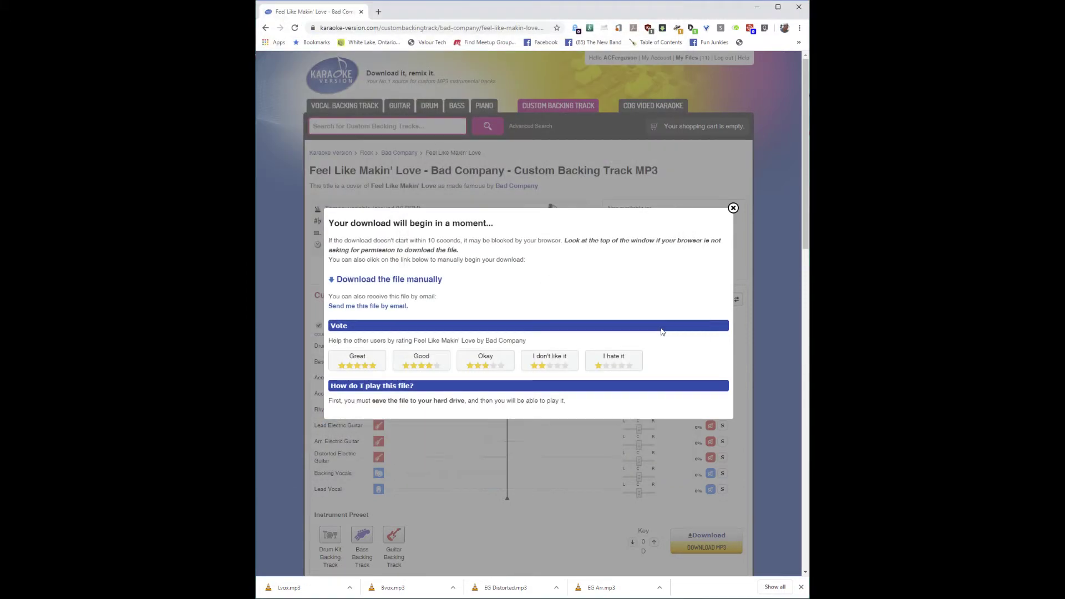
left_click(732, 209)
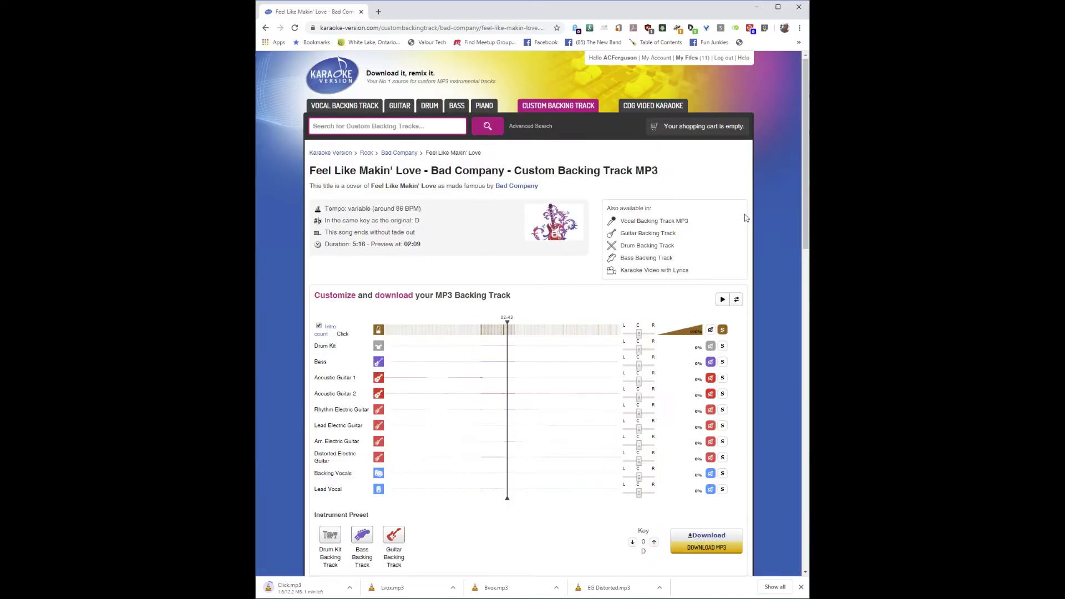
Solo the Drum Kit track and start its download under the file name Drums, but cancel the save and dismiss the notice.
left_click(722, 347)
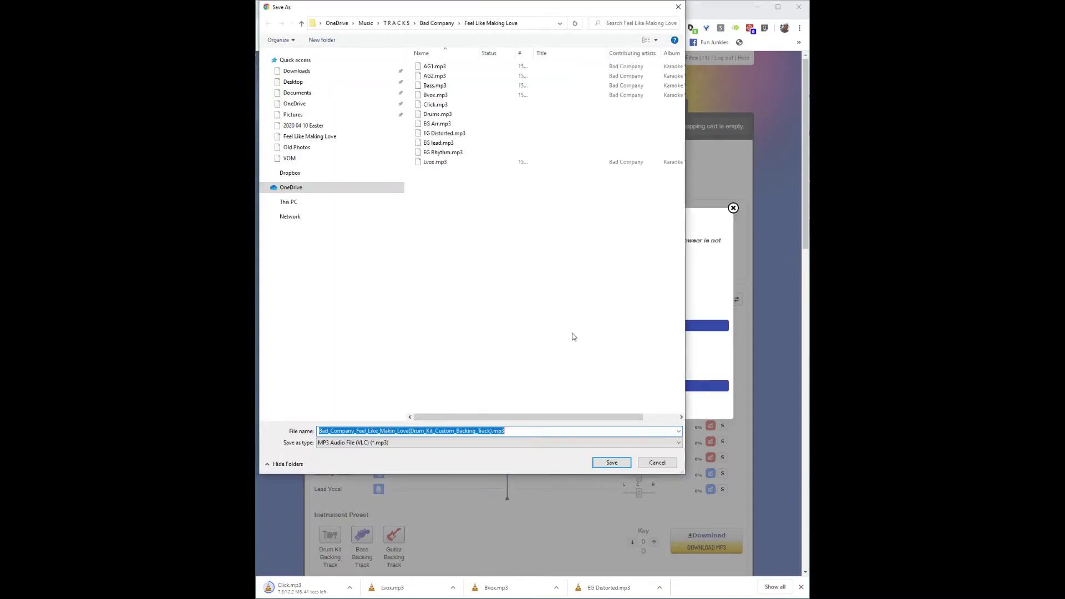
left_click(511, 428)
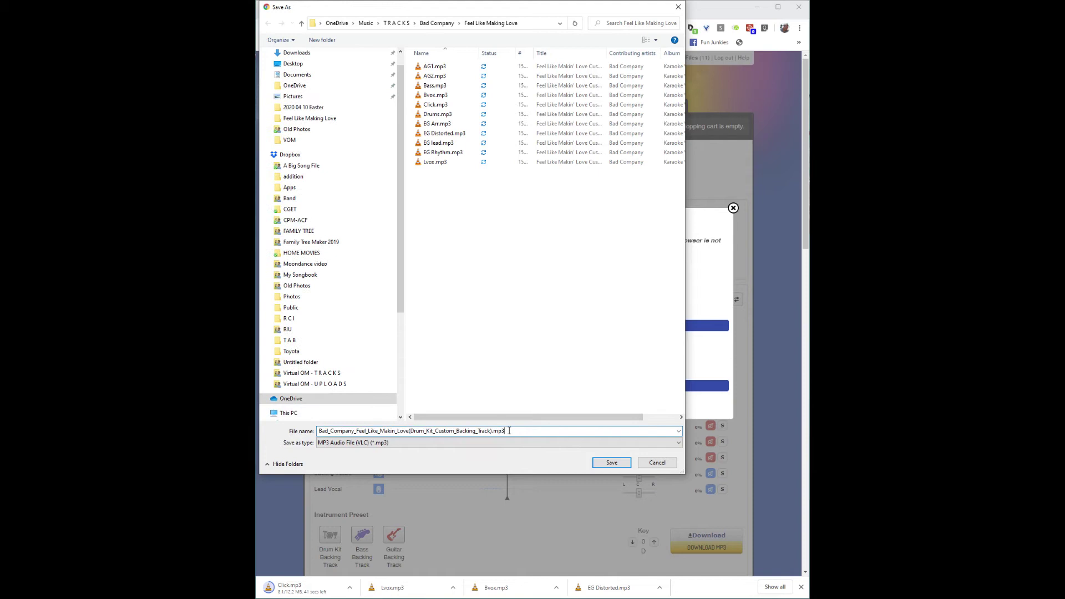
key("ctrl+a")
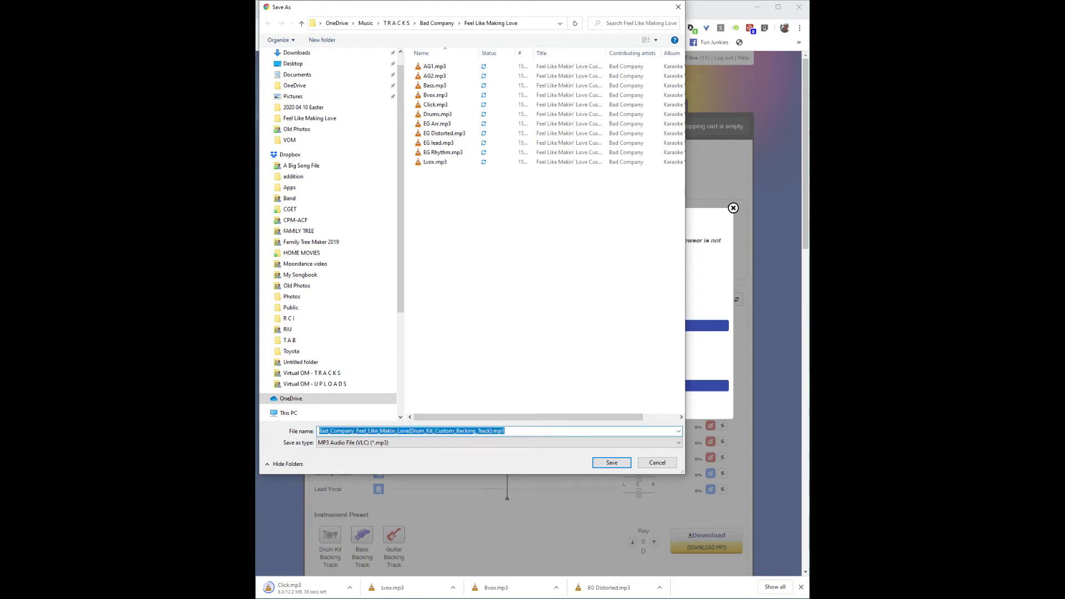
type("Dr")
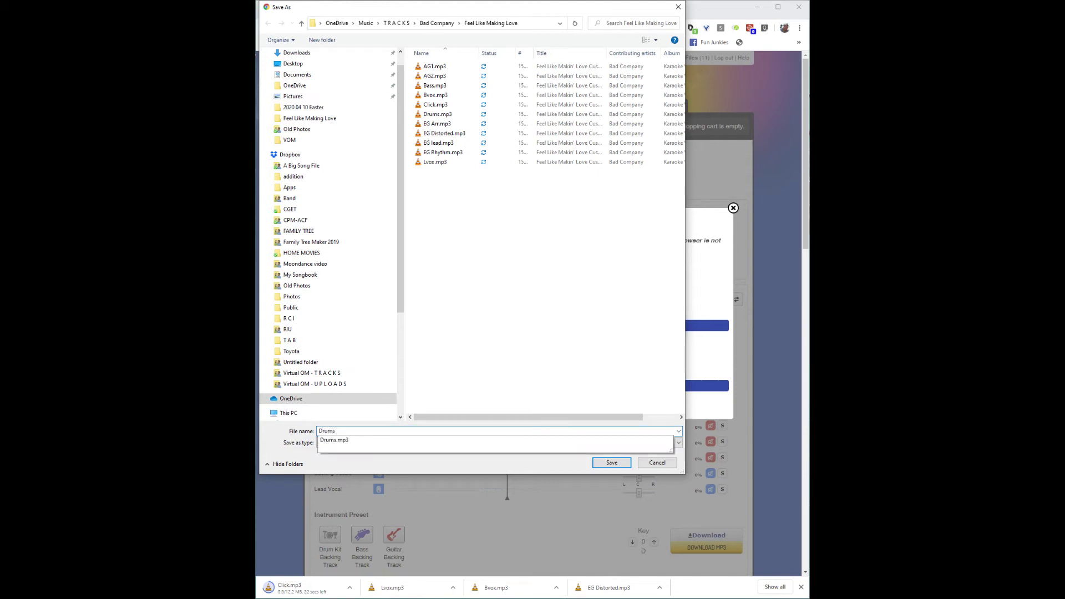
type("ums")
left_click(657, 462)
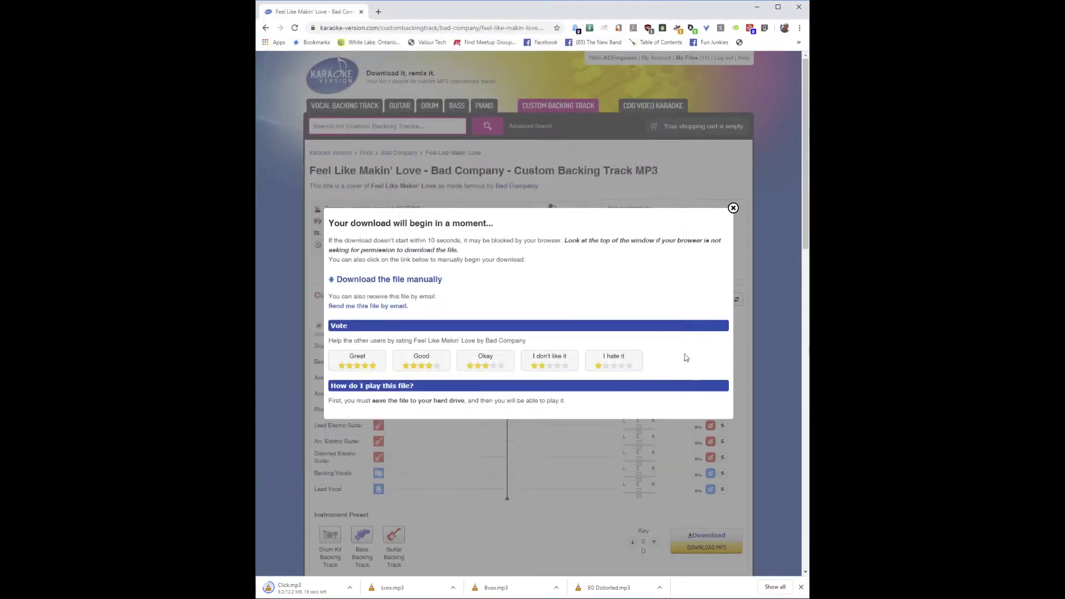
left_click(732, 210)
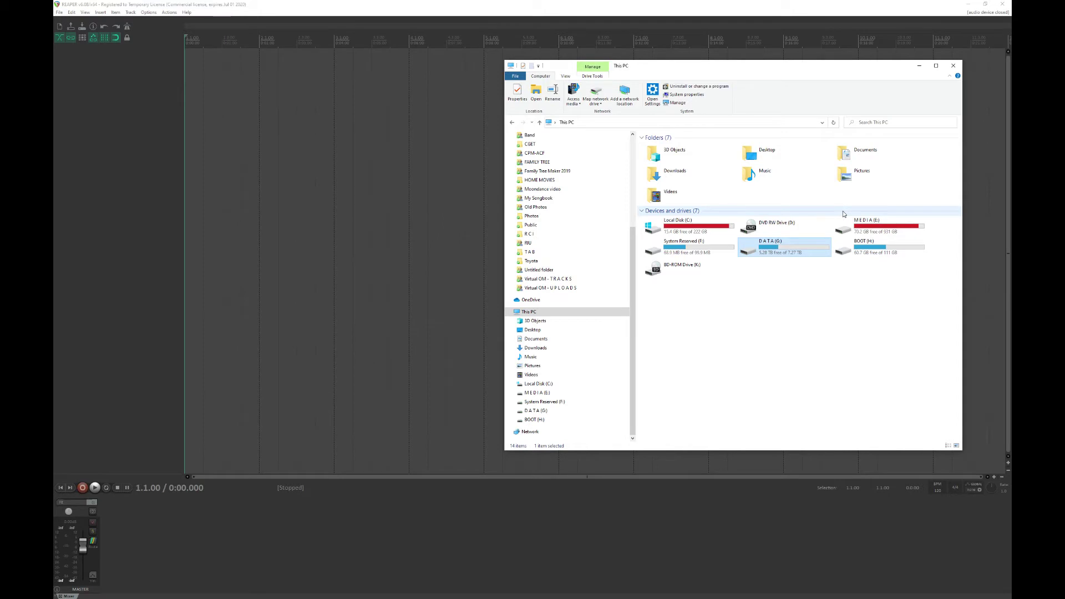
In File Explorer, browse from the DATA (G:) drive through MUSIC, OneDrive, Music, TRACKS and Bad Company to the Feel Like Making Love folder.
double_click(773, 248)
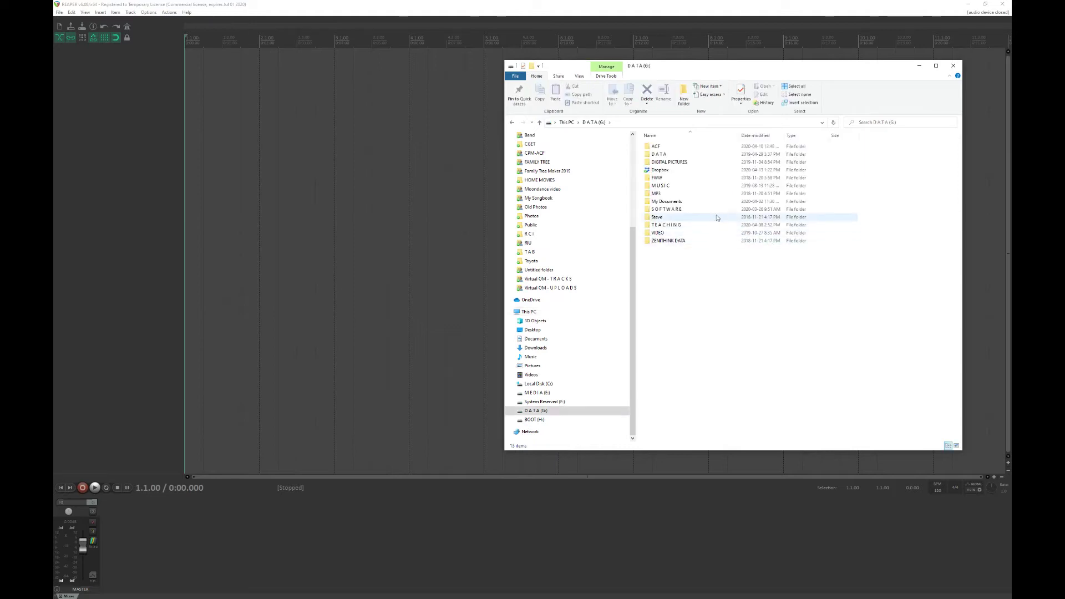
double_click(663, 185)
double_click(662, 162)
left_click(659, 194)
double_click(660, 193)
double_click(659, 154)
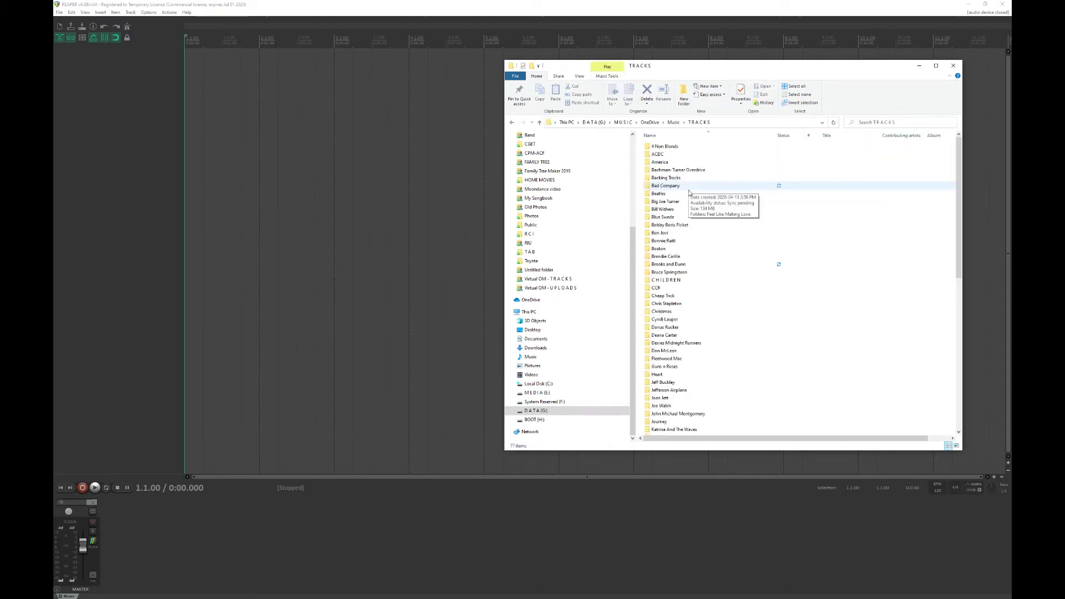
double_click(668, 186)
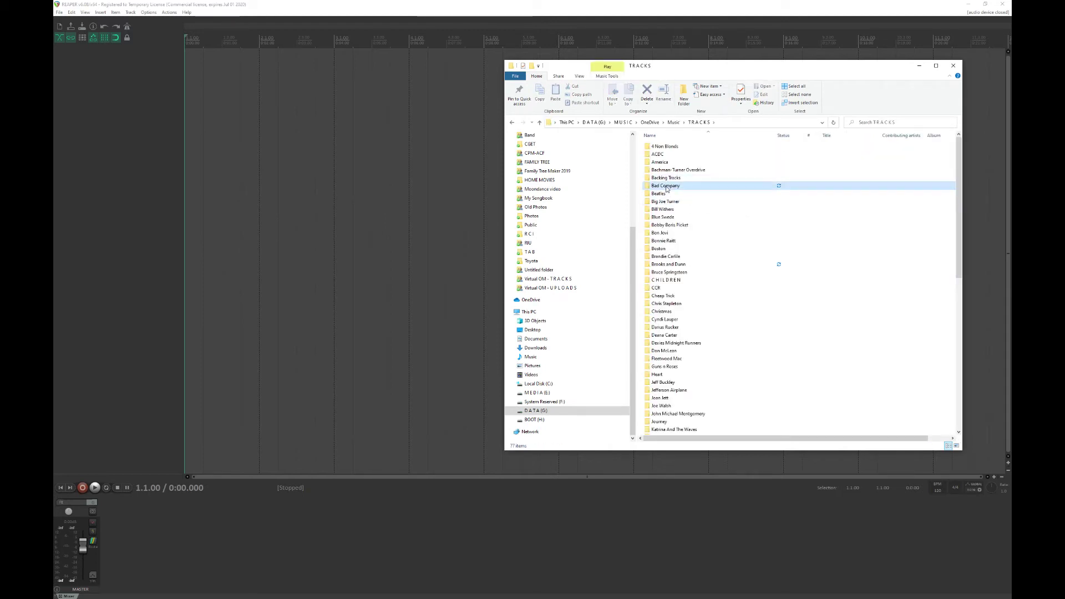
double_click(669, 146)
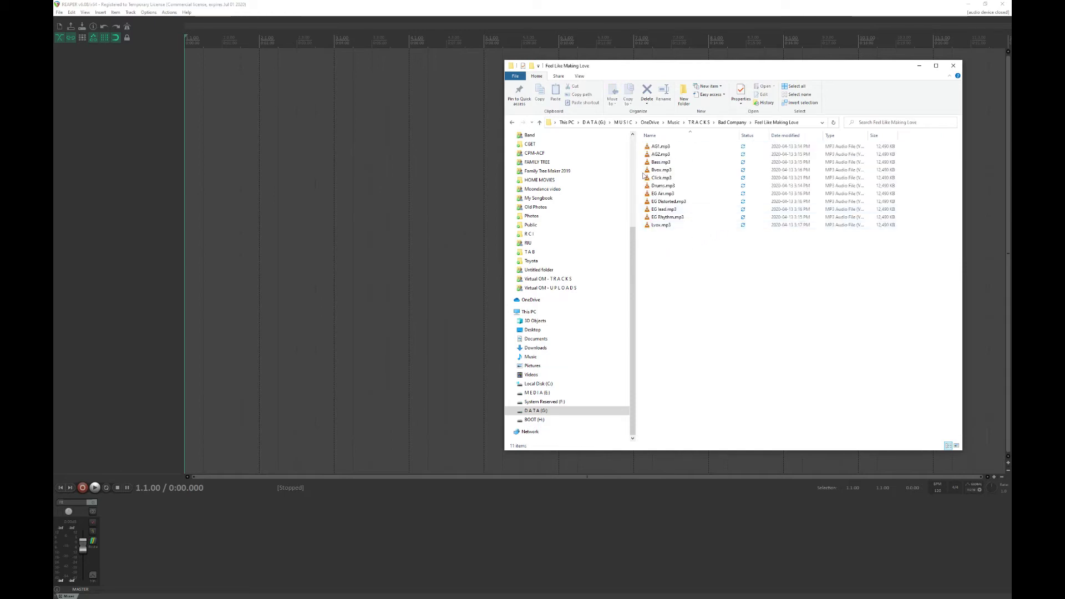
Import all the MP3 files from AG1 to Lvox into REAPER on separate tracks and slightly reduce the EG Arr track's height.
left_click(655, 225)
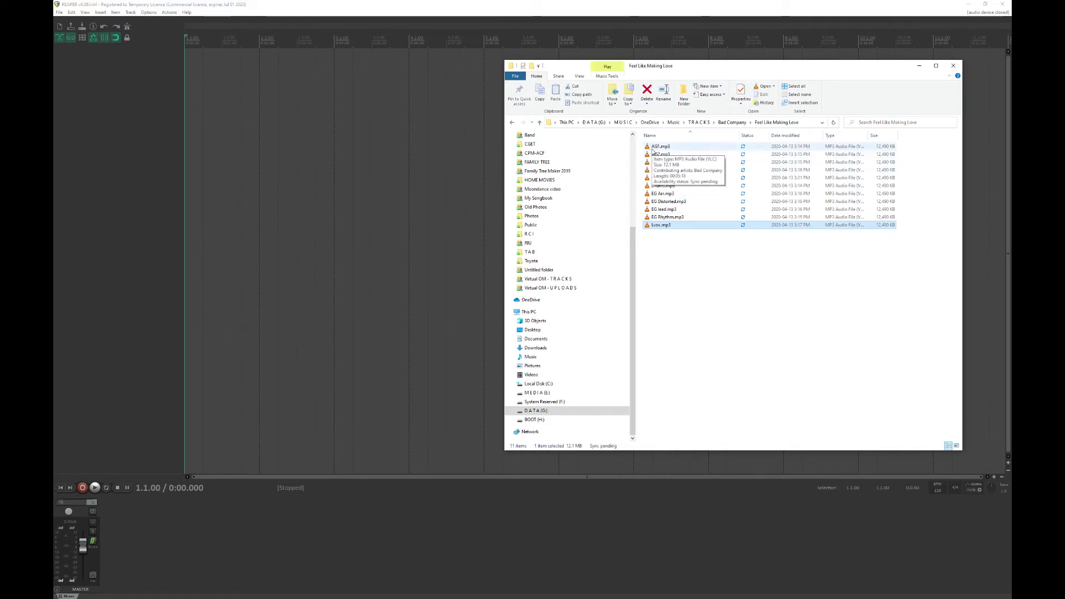
left_click(652, 148, "shift")
left_click_drag(670, 184, 226, 88)
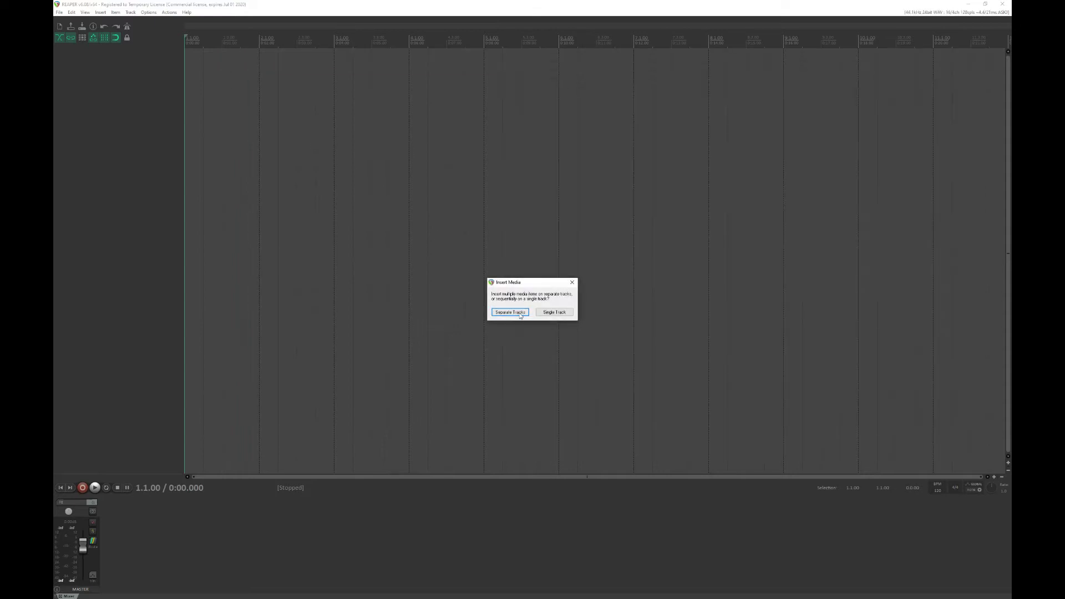
left_click(520, 313)
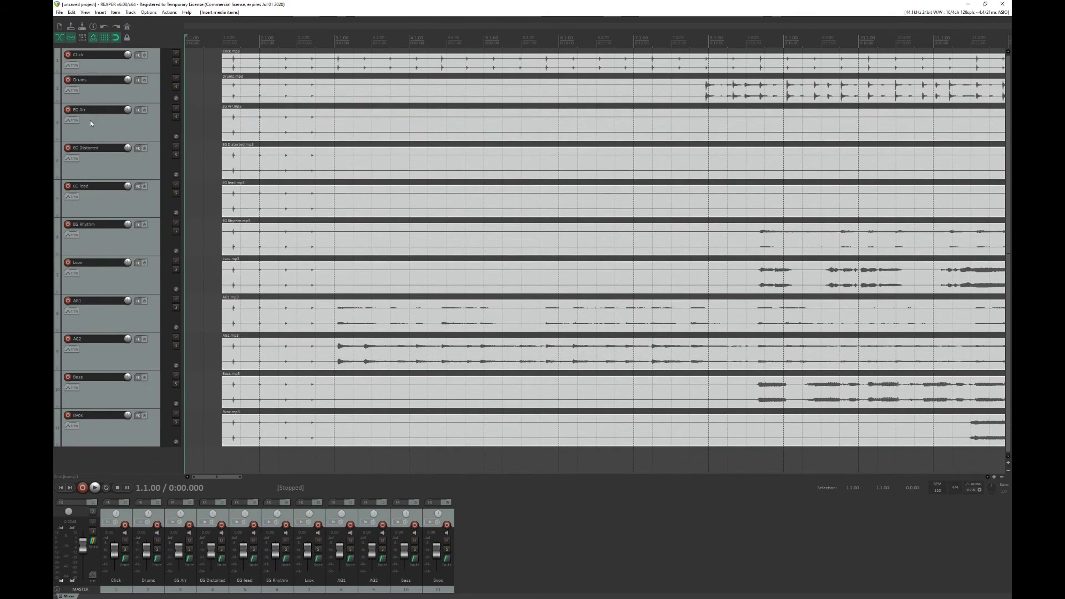
left_click_drag(96, 140, 96, 134)
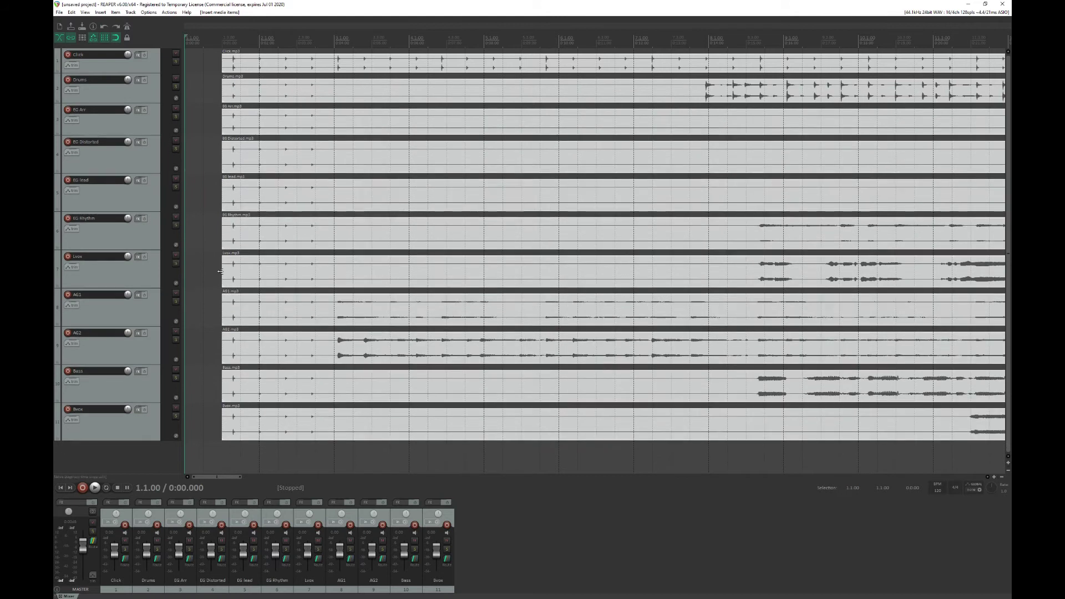
Play the opening count-in of the imported tracks, pause it, and return the playhead to the project start.
left_click(94, 489)
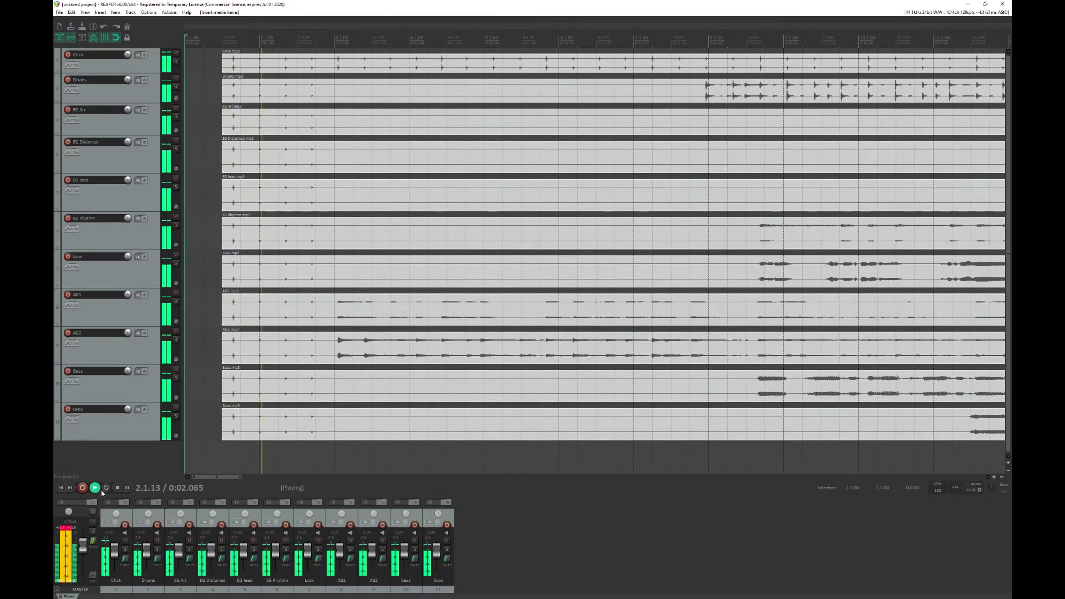
left_click(129, 488)
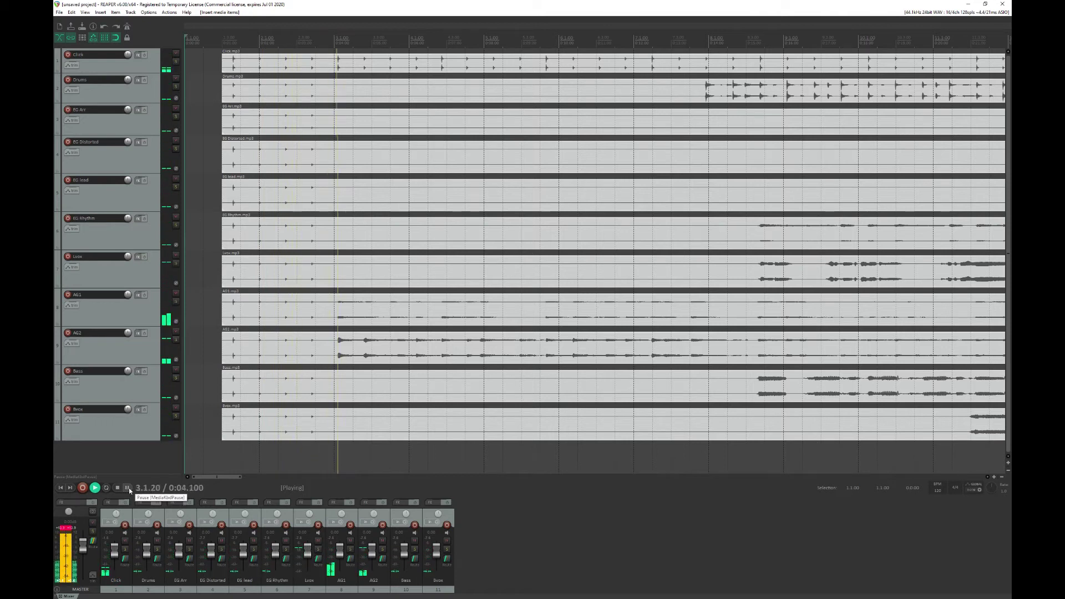
scroll(224, 439, "up", 1)
scroll(224, 442, "up", 2)
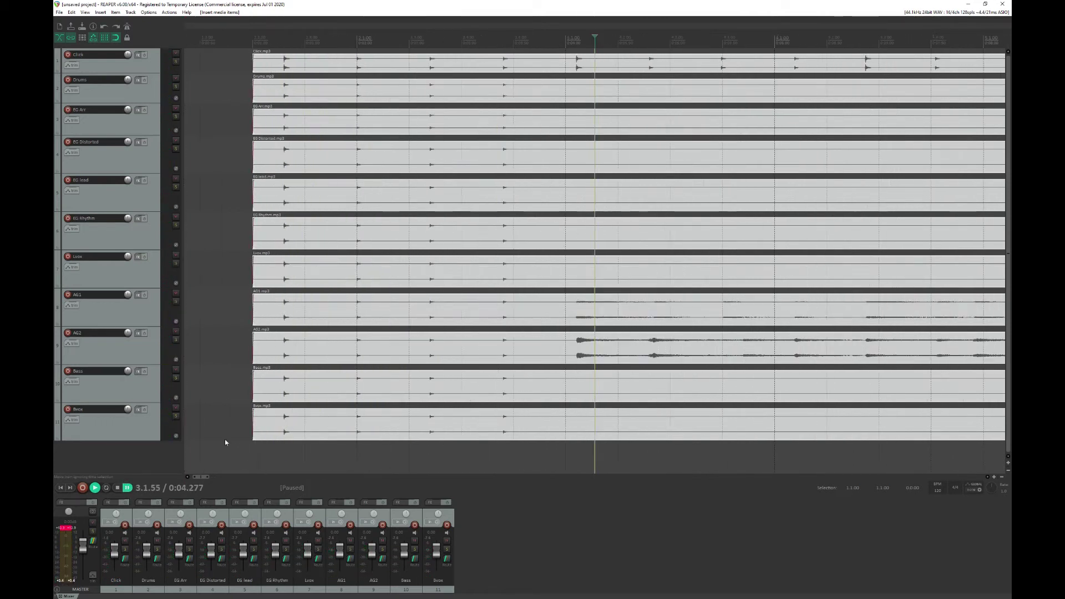
scroll(225, 442, "up", 2)
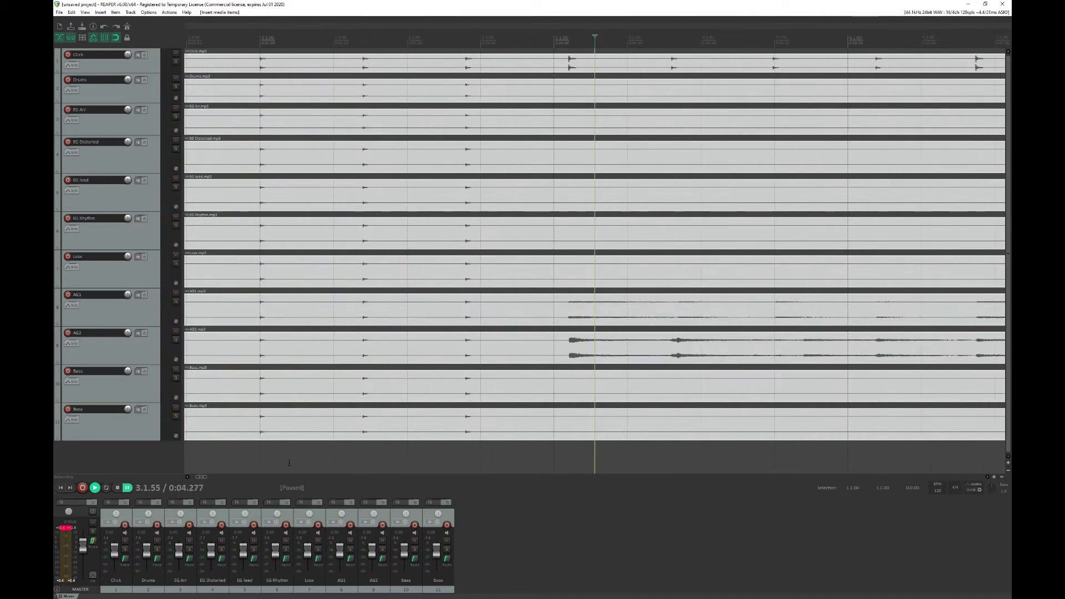
left_click(61, 487)
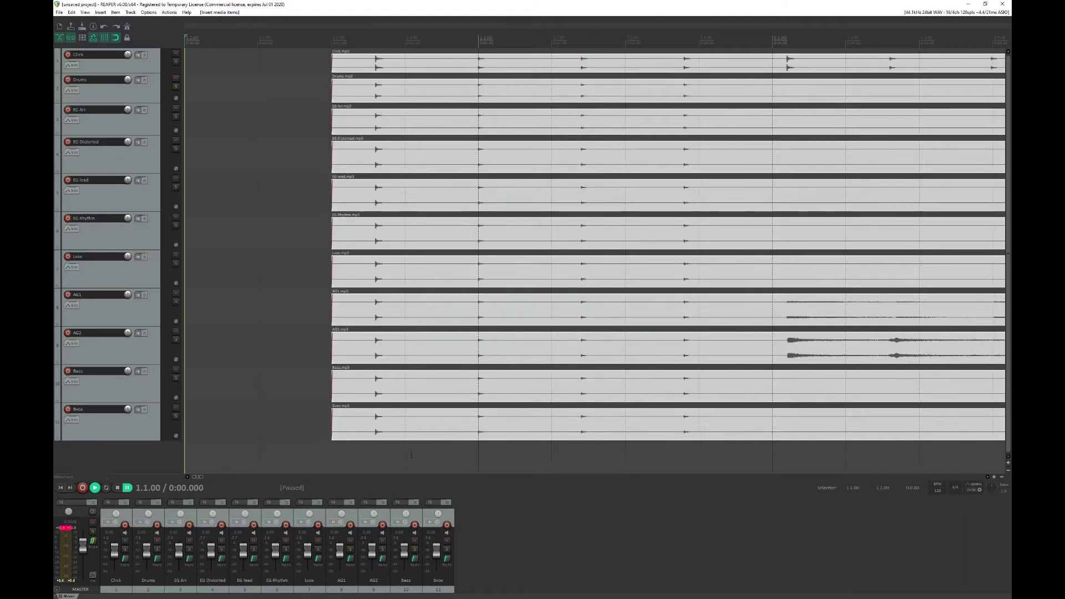
Move all the media items together later on the timeline so that they start at 3.1.00.
left_click_drag(411, 454, 335, 71)
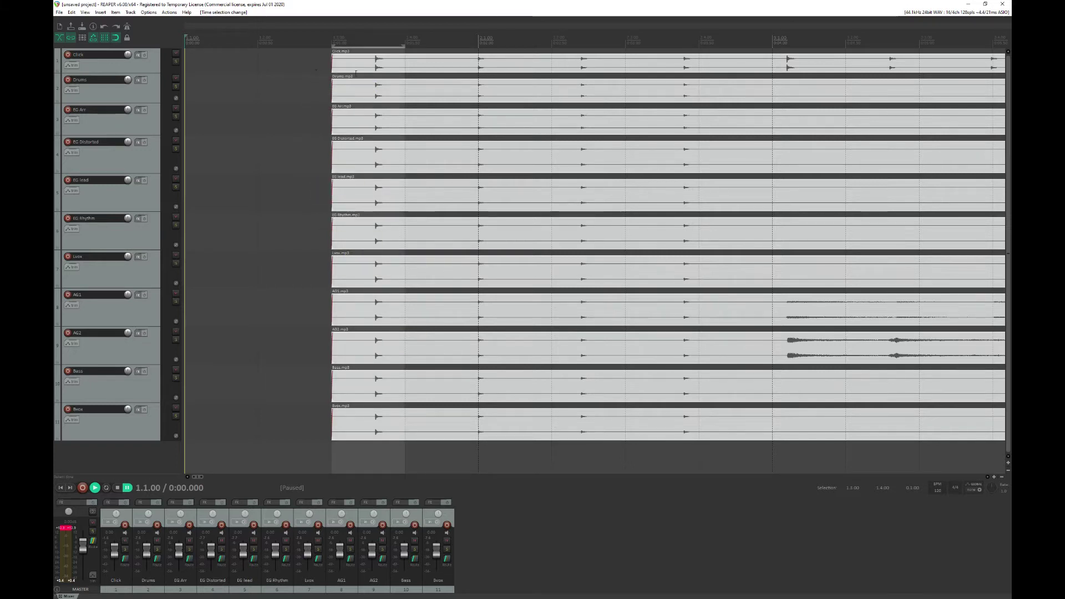
key("Escape")
left_click_drag(435, 455, 333, 72)
left_click_drag(428, 63, 863, 67)
left_click(862, 67)
scroll(305, 369, "down", 4)
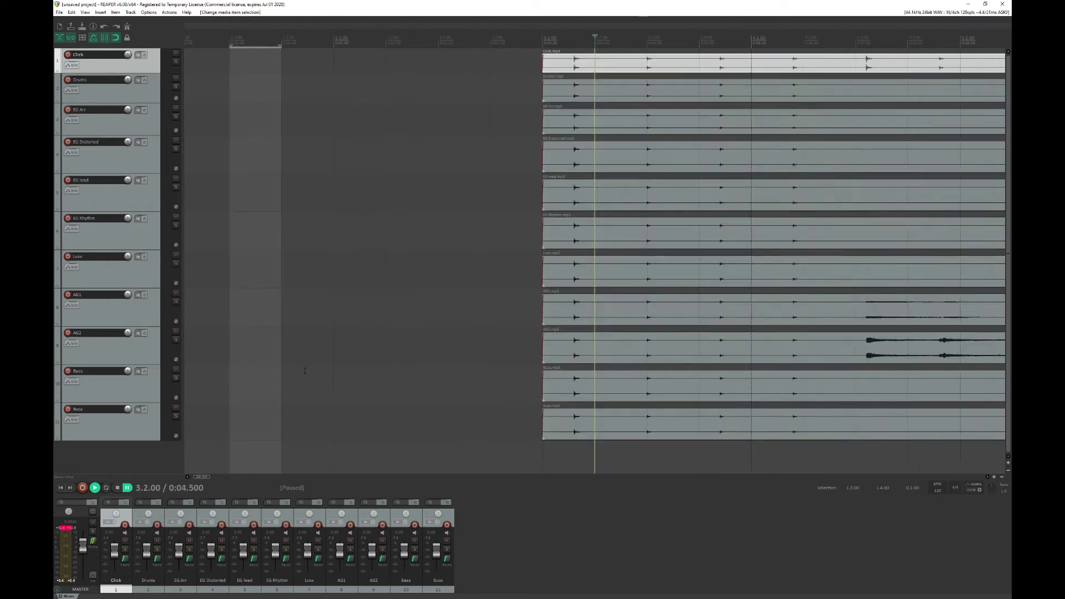
Play the moved tracks from the project start past the count-in, pause, and return the playhead to the start.
left_click(61, 488)
key("space")
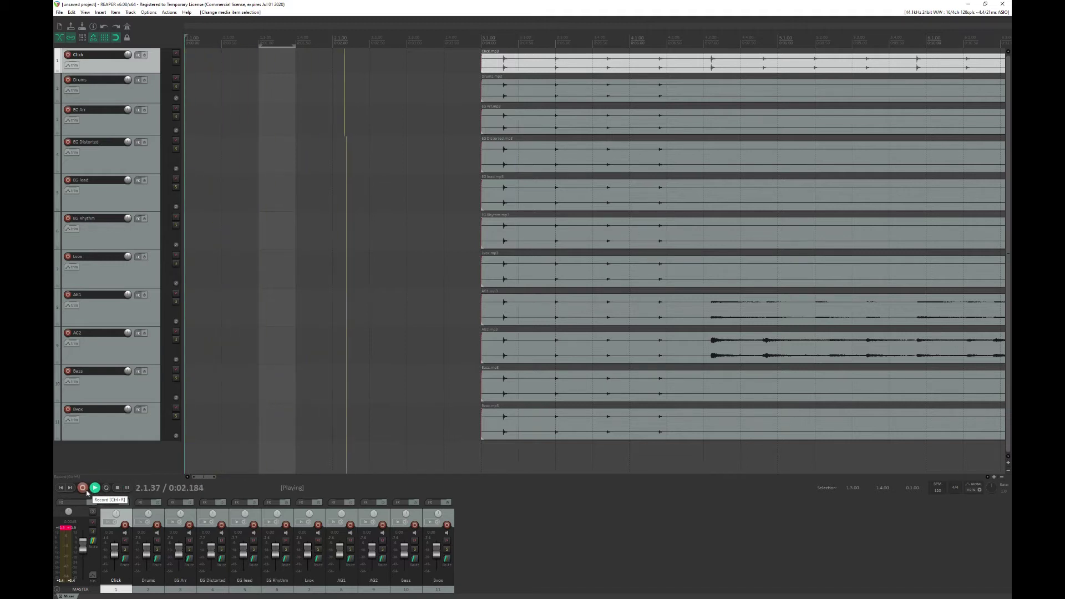
left_click(128, 488)
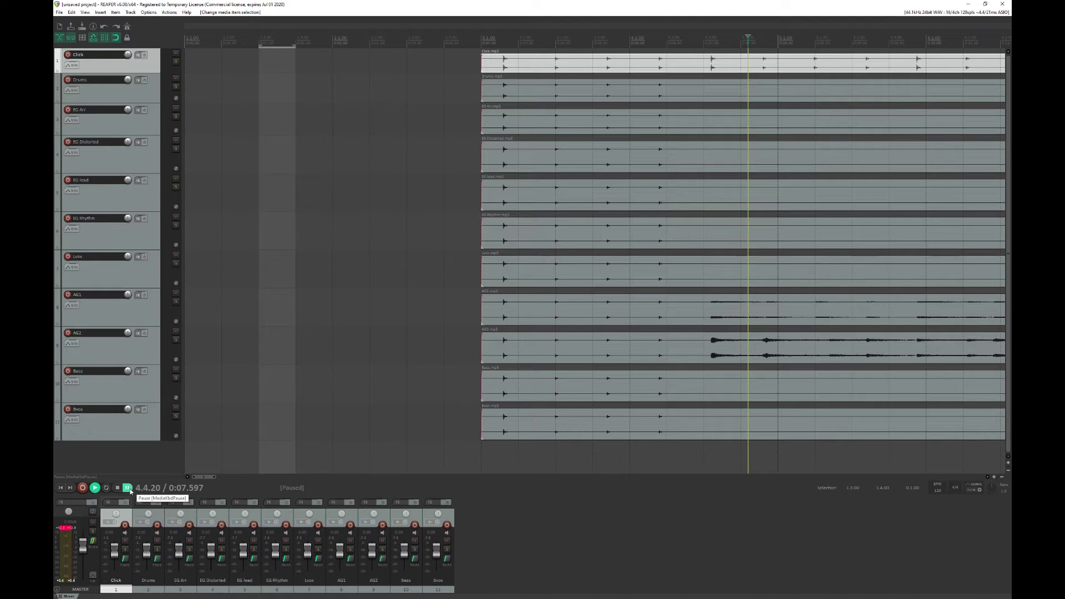
left_click(60, 488)
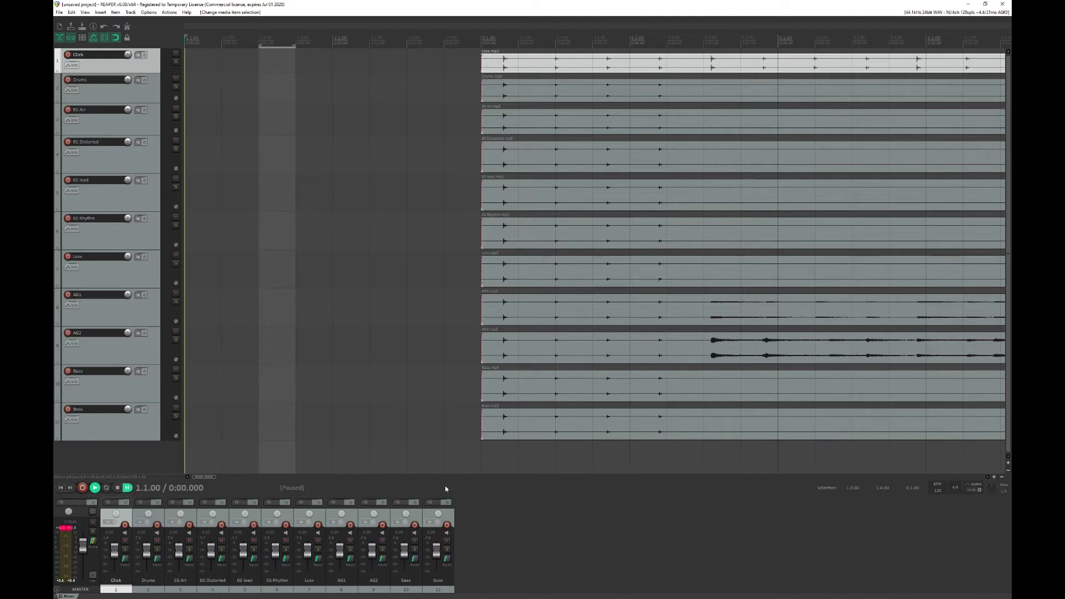
Try to move the Click item slightly later on the timeline, and undo the move.
left_click_drag(684, 465, 670, 55)
left_click_drag(754, 56, 791, 57)
key("ctrl+z")
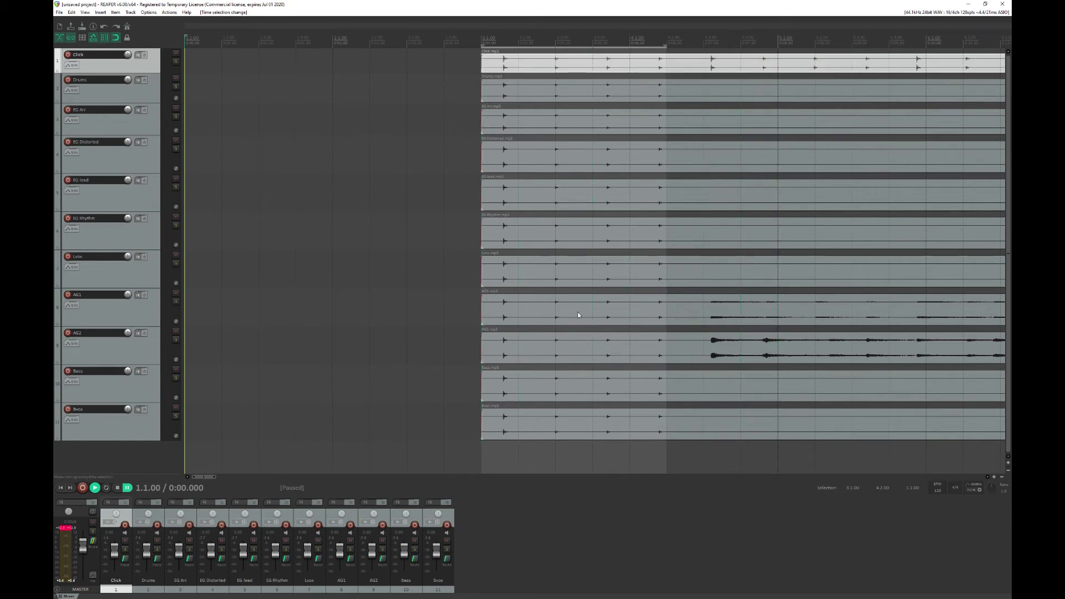
Select the media items on all tracks and move them together so that they start at about bar 4, beat 4.
key("Escape")
left_click_drag(622, 465, 472, 50)
left_click(666, 423)
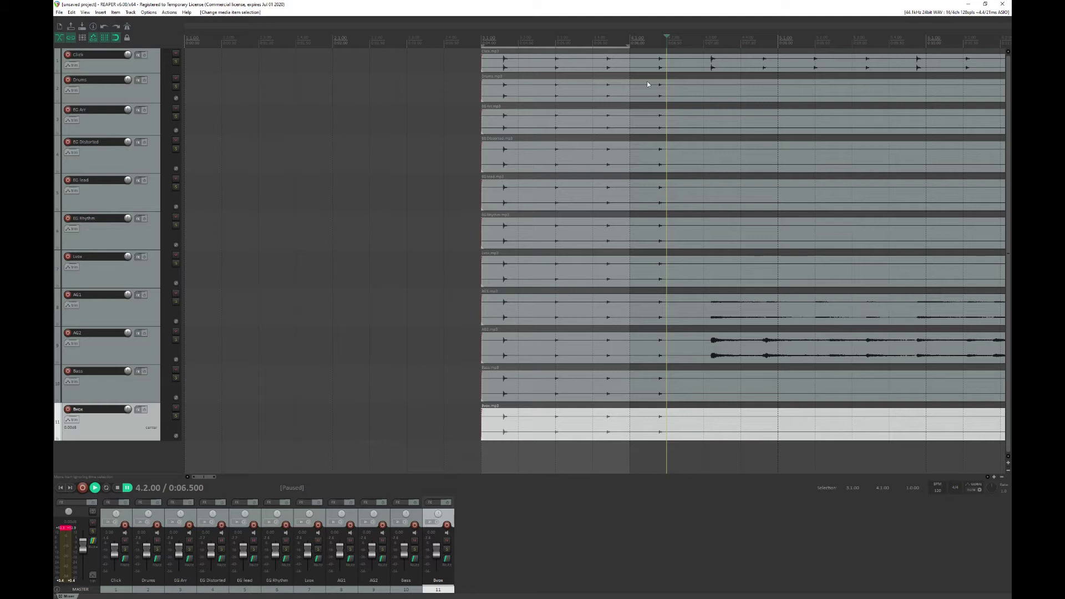
key("ctrl+a")
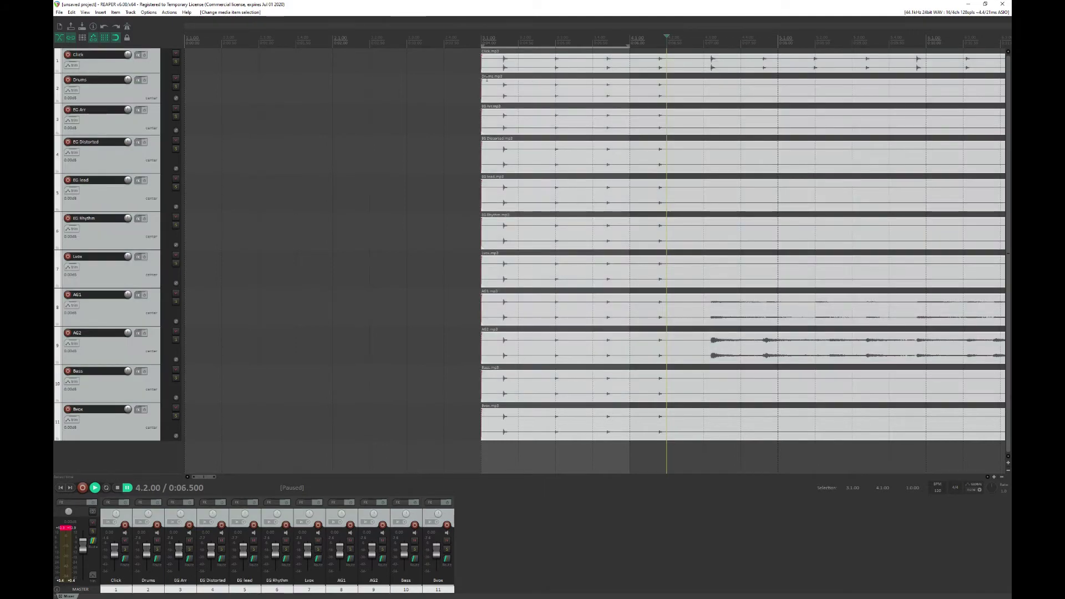
left_click_drag(490, 70, 749, 69)
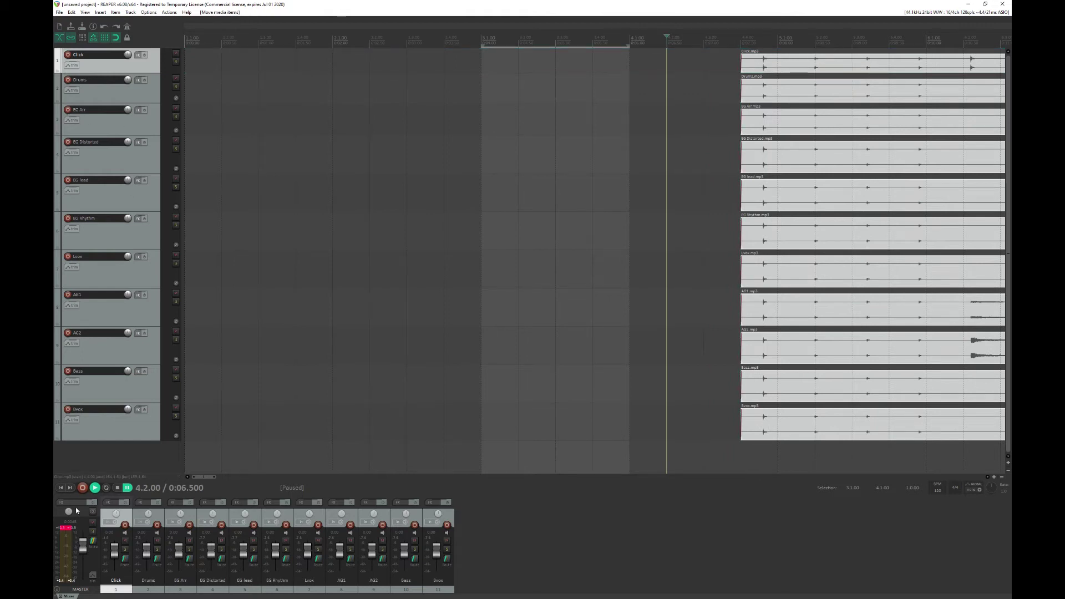
Return to the project start and play back the repositioned tracks.
left_click(61, 487)
left_click(95, 488)
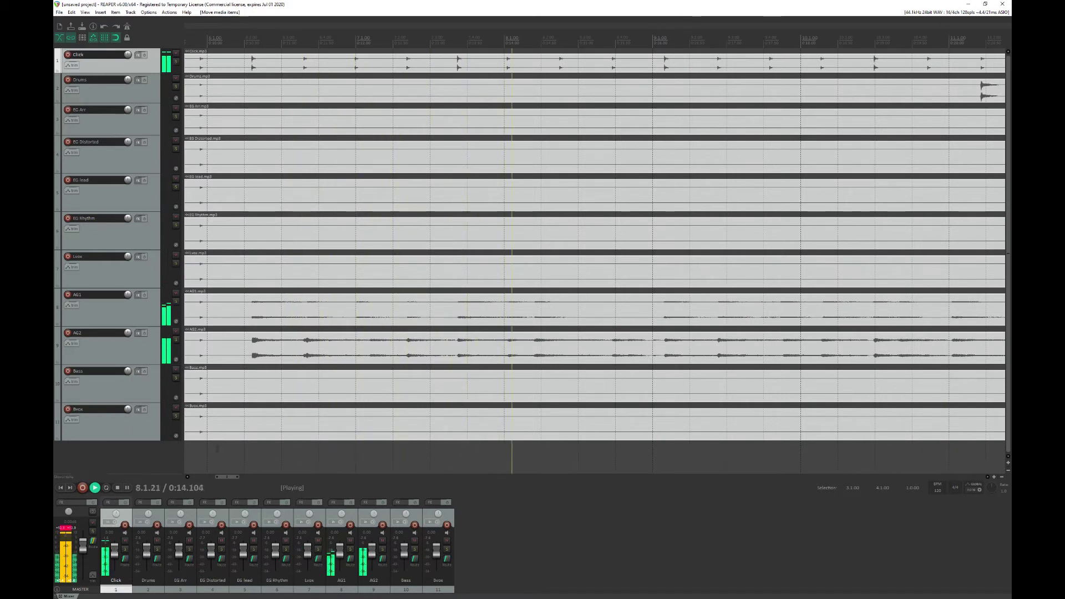
Replay the repositioned tracks from the project start and pause.
left_click(62, 489)
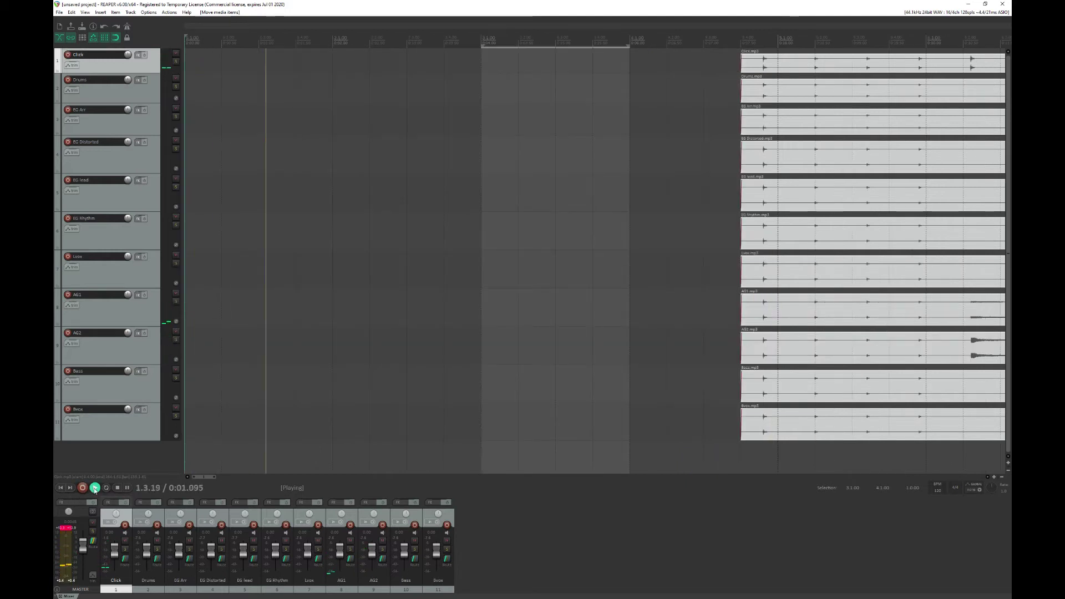
left_click(127, 487)
Duplicate the Click track and rename the copy "Click - LOUD".
left_click_drag(204, 477, 217, 477)
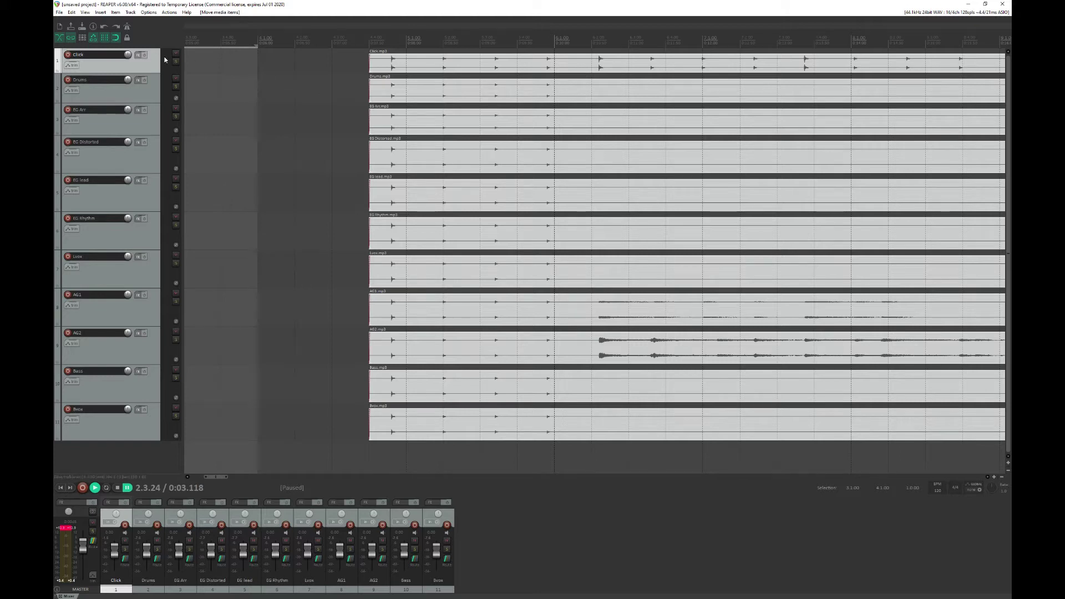
right_click(149, 68)
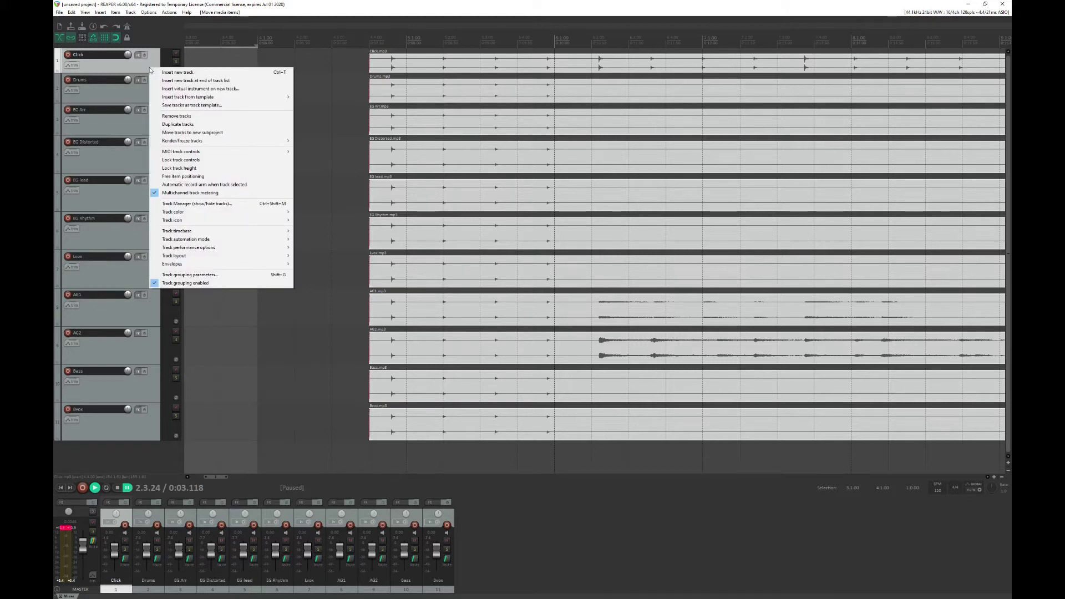
left_click(167, 124)
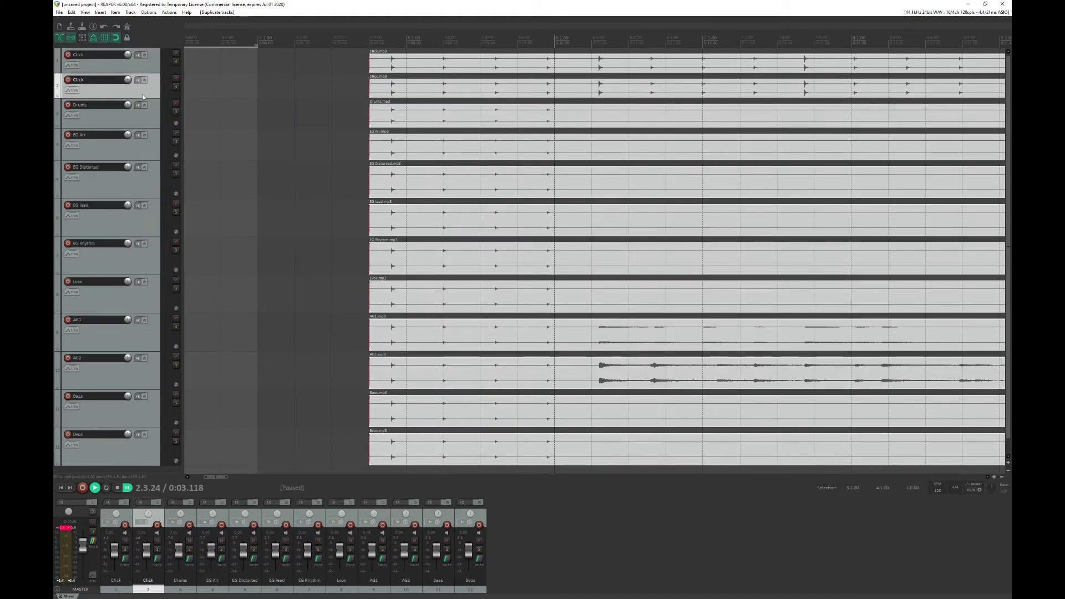
double_click(90, 79)
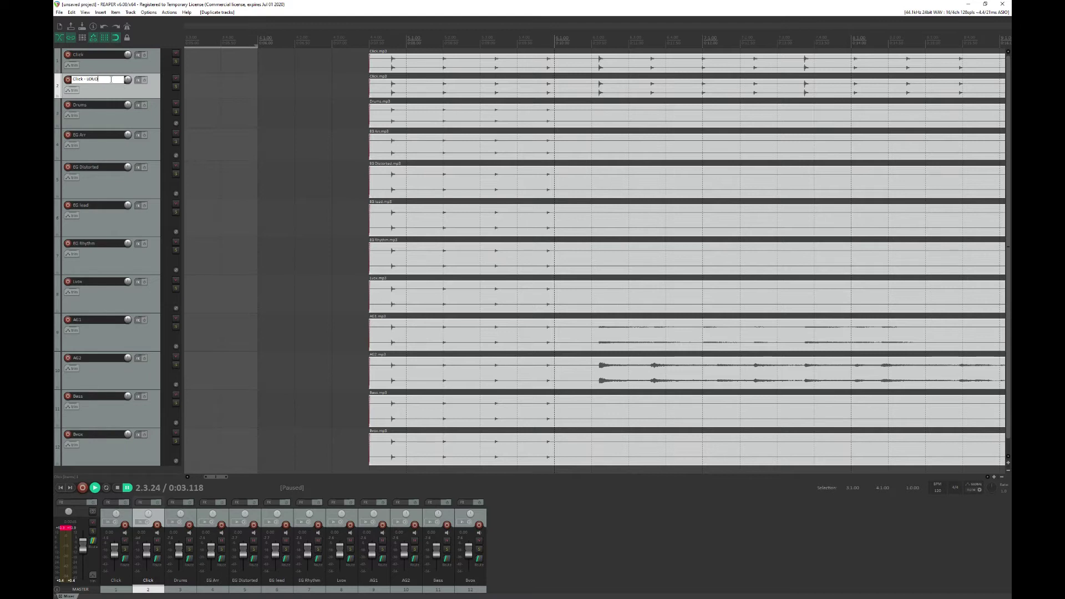
key("Return")
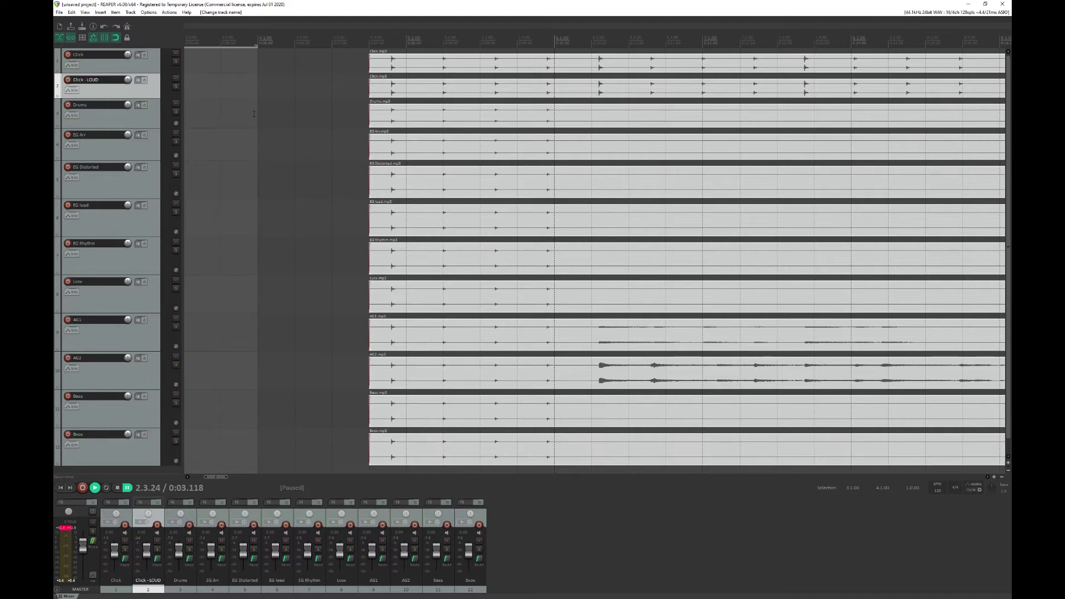
Raise the volume of the Click - LOUD track, play the mix from bar 4, beat 3, and pause.
left_click(378, 90)
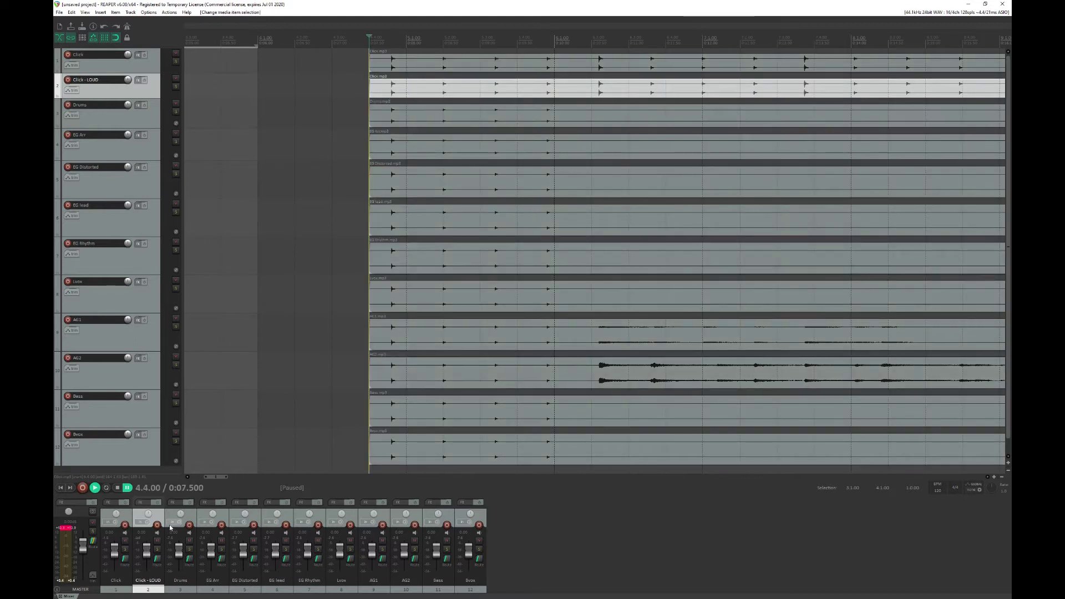
left_click_drag(146, 551, 149, 546)
left_click(336, 42)
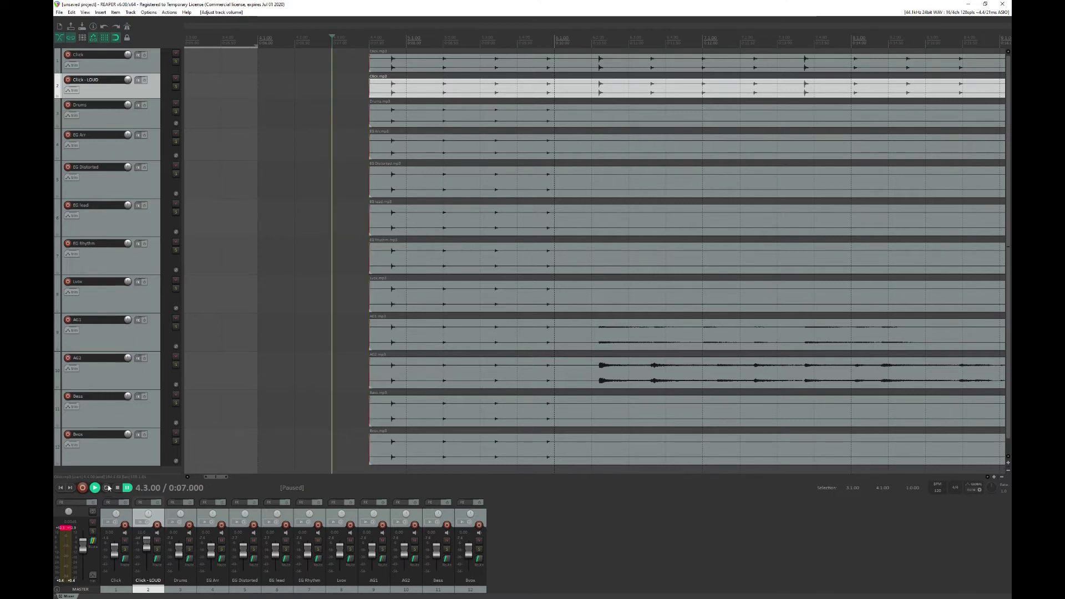
left_click(98, 489)
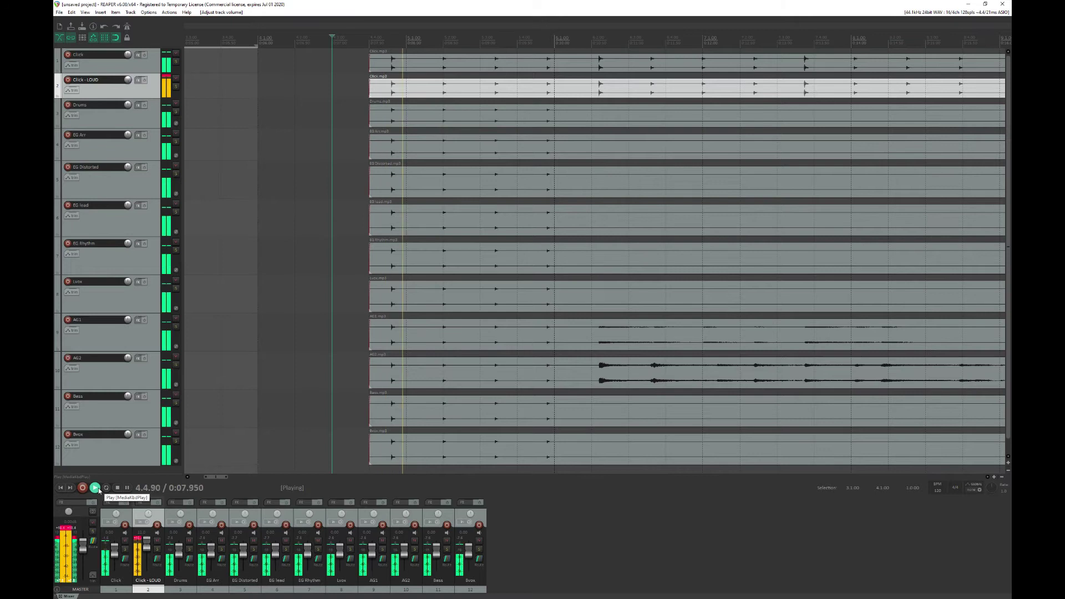
left_click(127, 488)
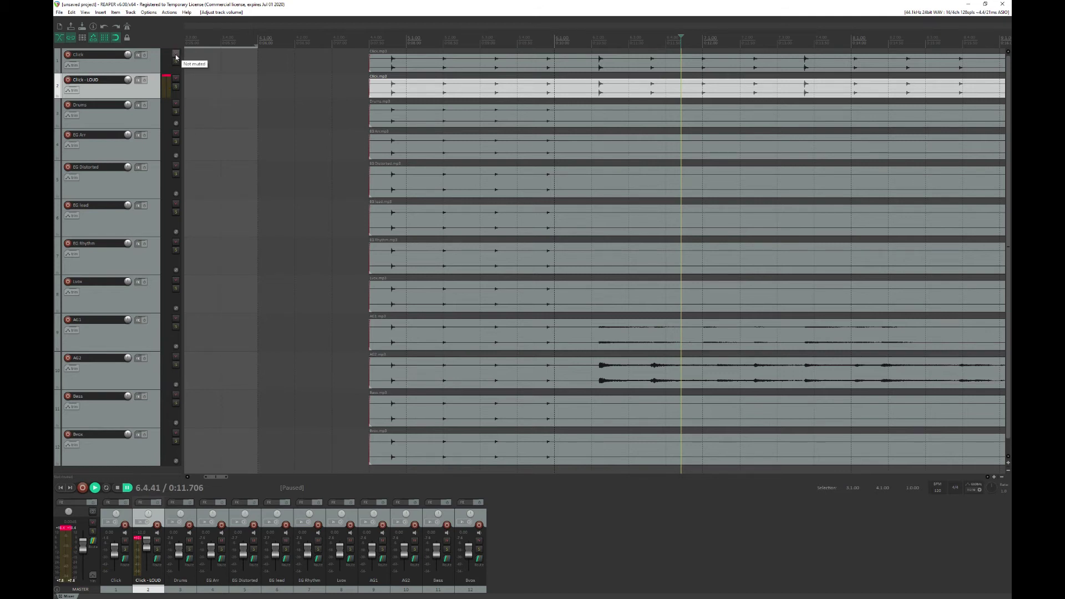
Mute the original Click track and lower the volume of each instrument track to about -11 dB.
left_click(176, 52)
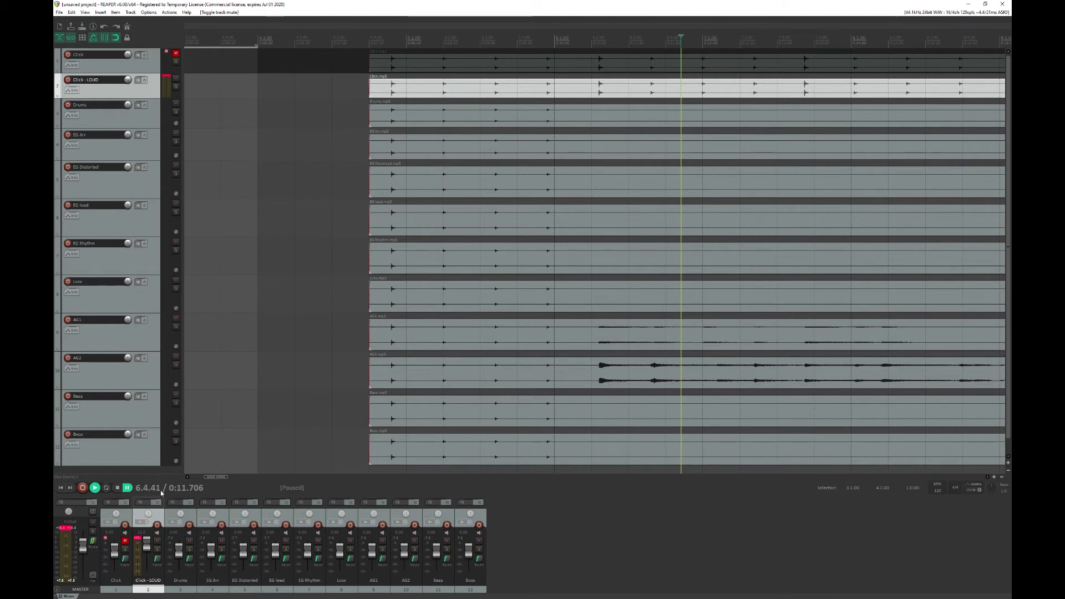
left_click_drag(185, 549, 244, 559)
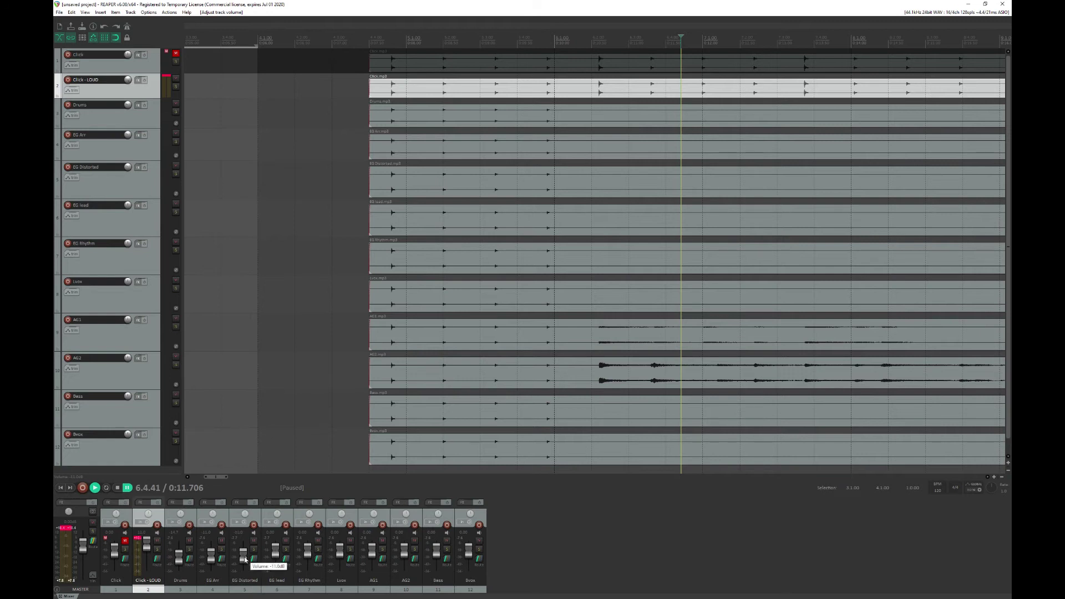
left_click_drag(271, 549, 470, 559)
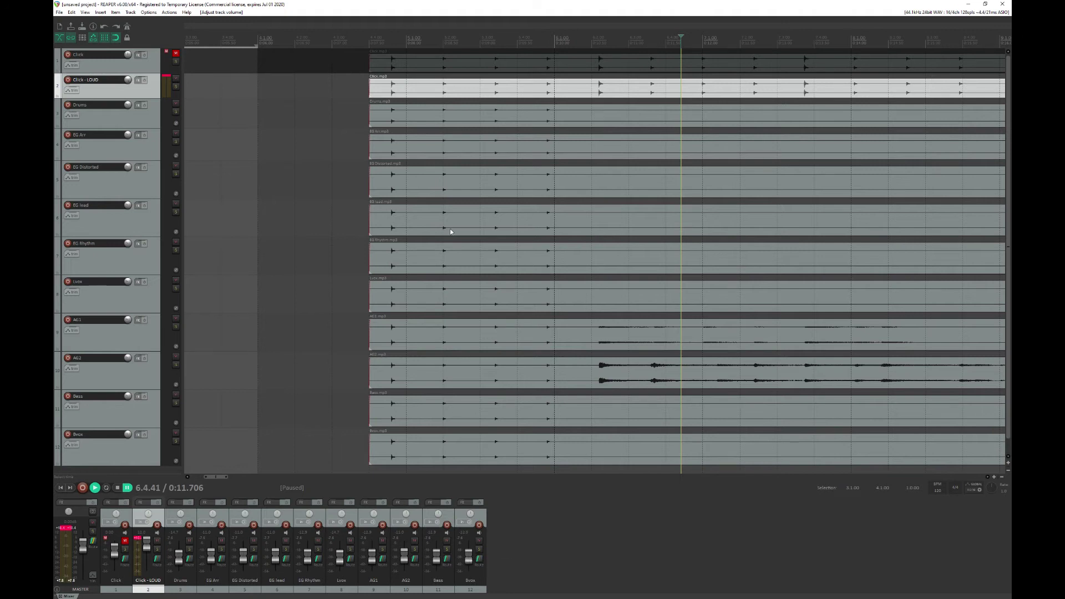
Play the rebalanced mix from bar 4, beat 3 past the count-in and pause.
left_click(342, 41)
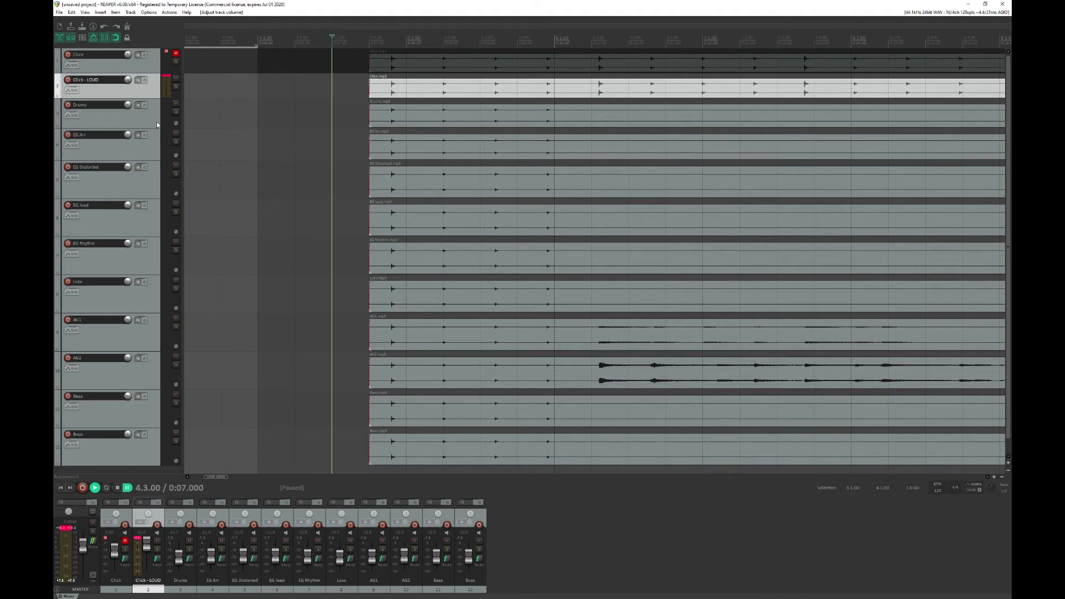
left_click(95, 487)
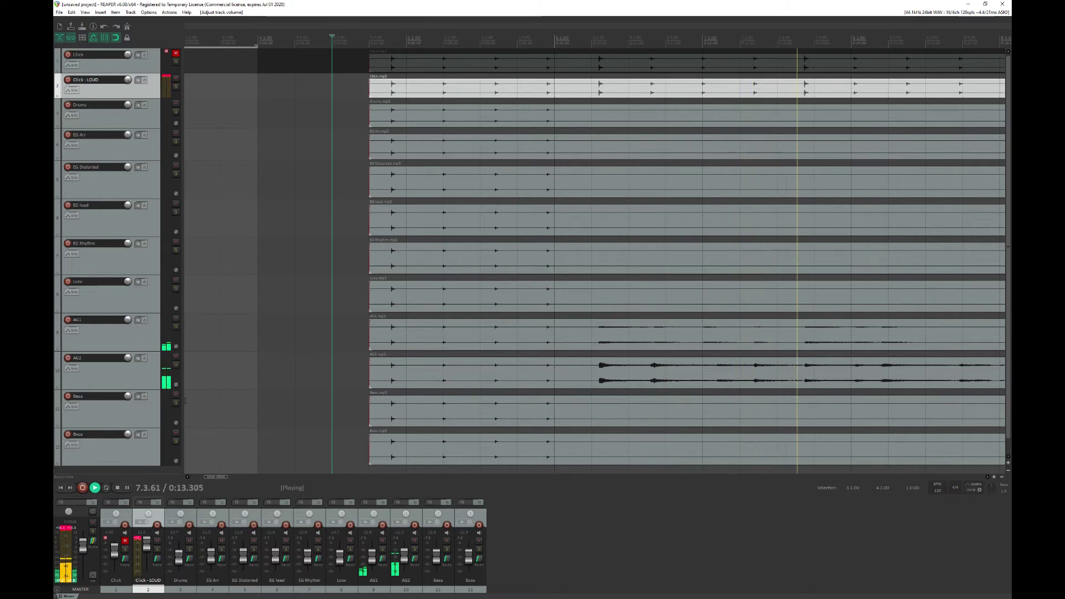
left_click(127, 488)
Split the Click - LOUD item at bar 6, beat 2 and delete the part after the split.
left_click(595, 43)
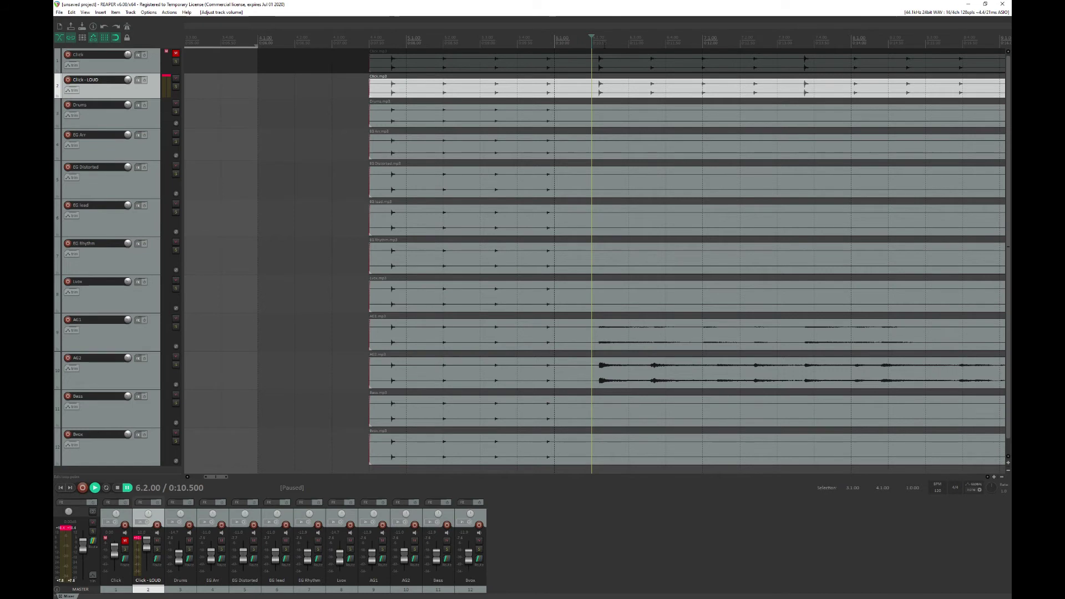
right_click(583, 92)
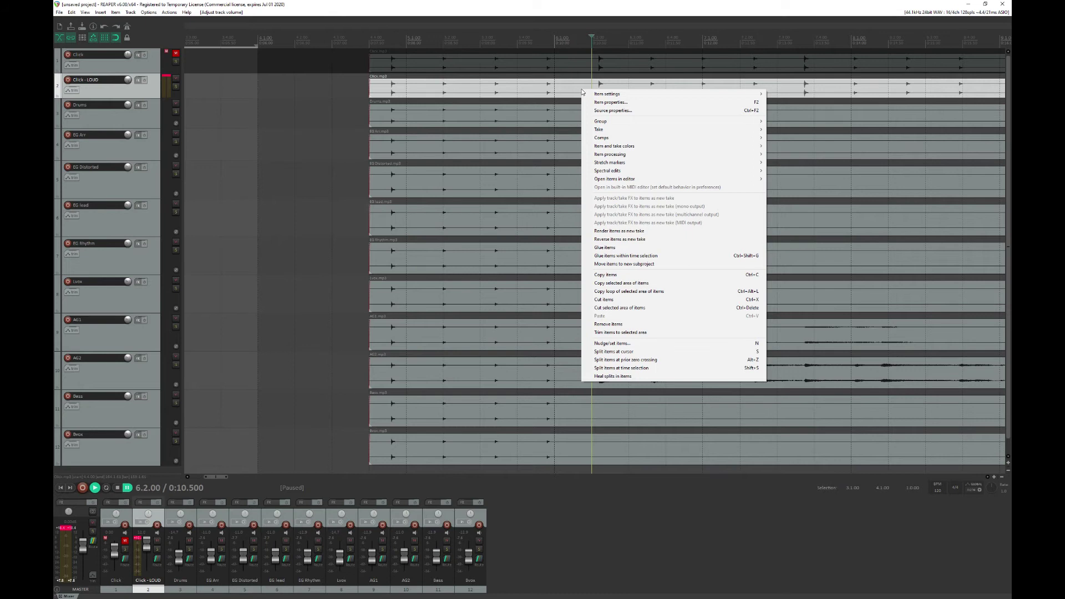
left_click(617, 353)
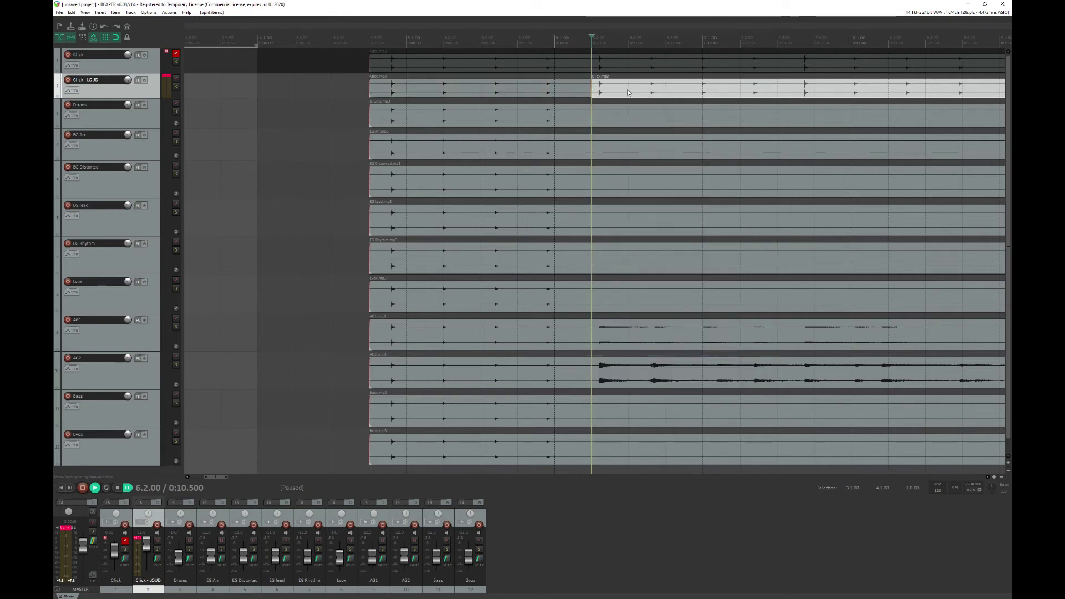
key("Delete")
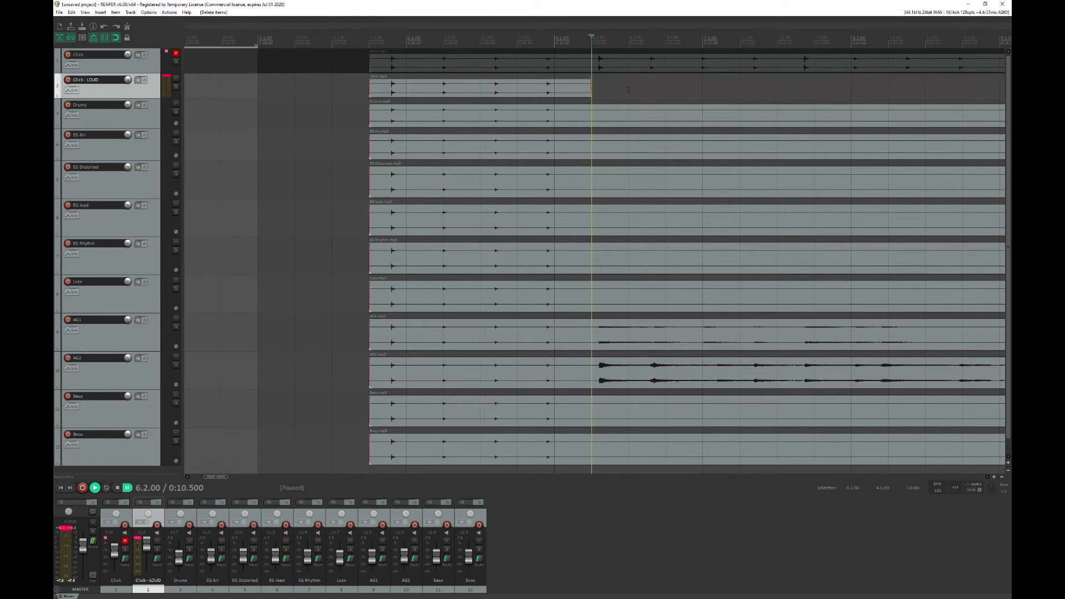
Play from bar 4, beat 3 to check the trimmed loud click count-in, and pause.
left_click(324, 43)
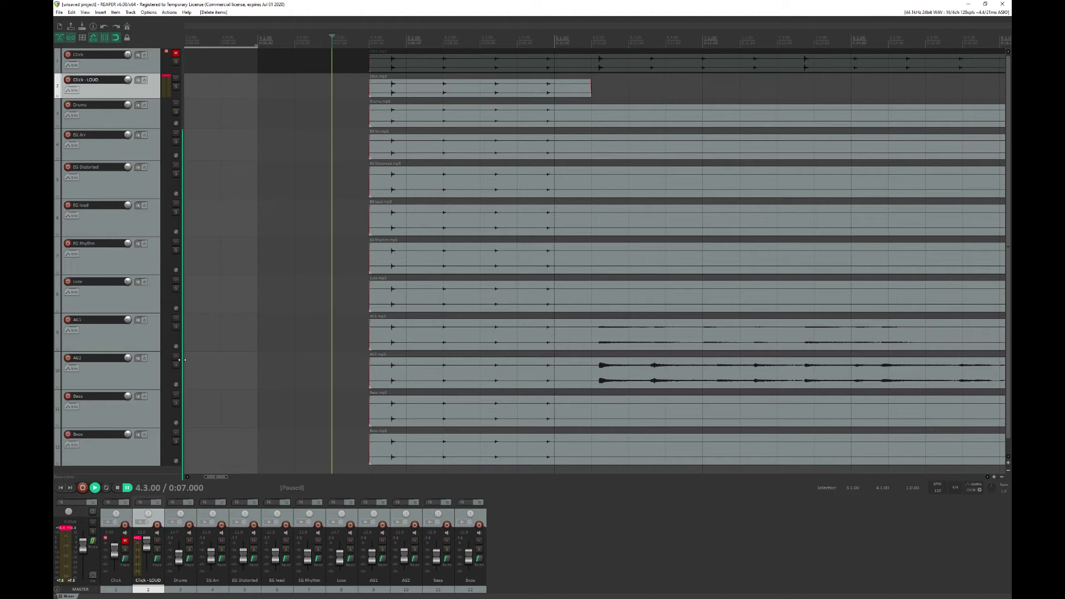
left_click(94, 488)
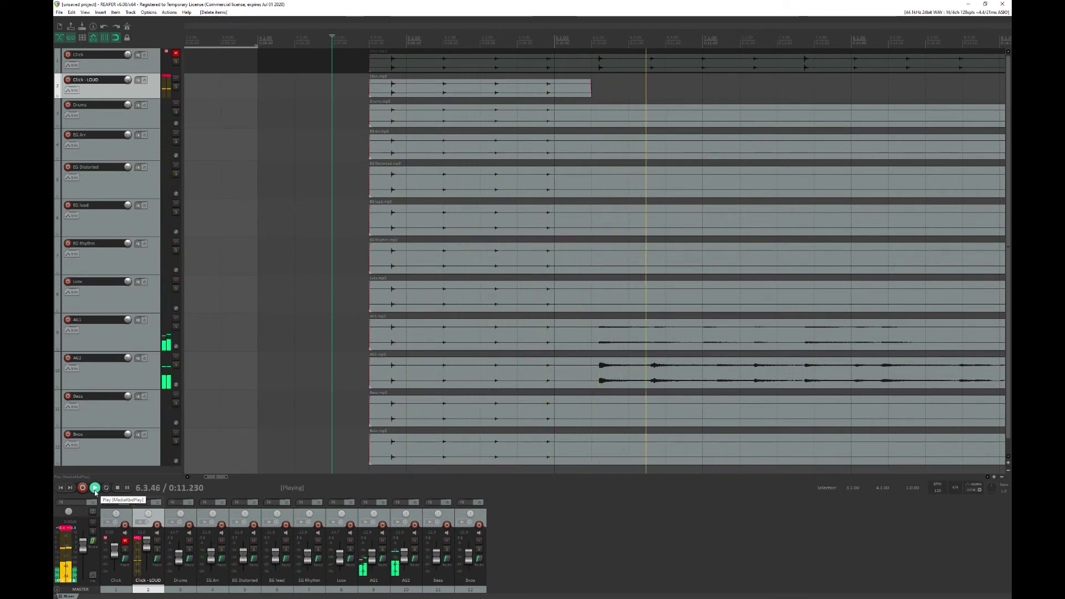
left_click(128, 488)
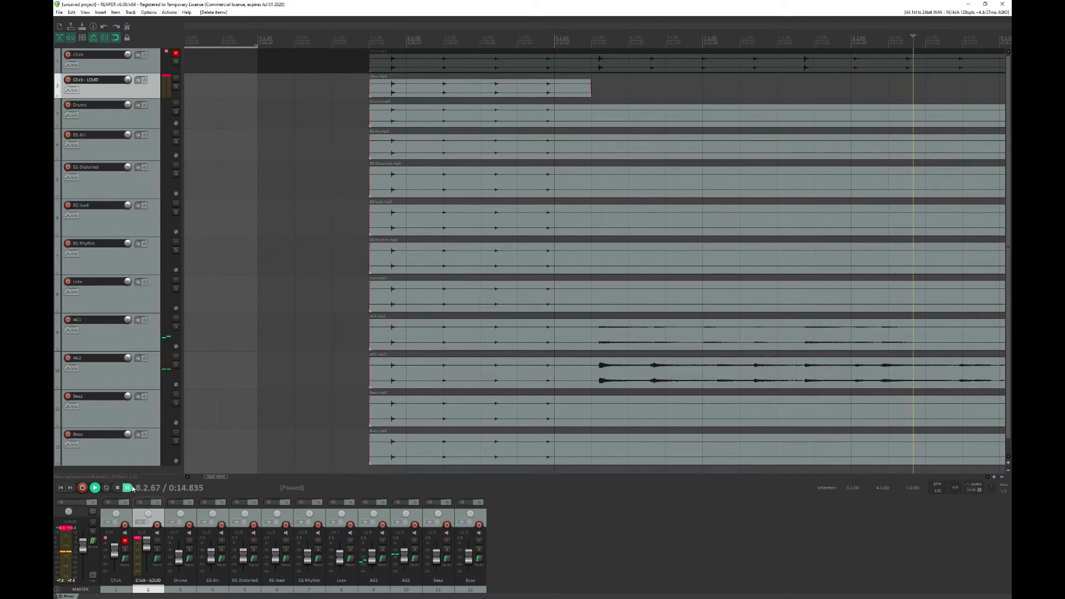
Start rendering the project and browse to the REAPER folder on Local Disk (C:) for the output file.
left_click(59, 12)
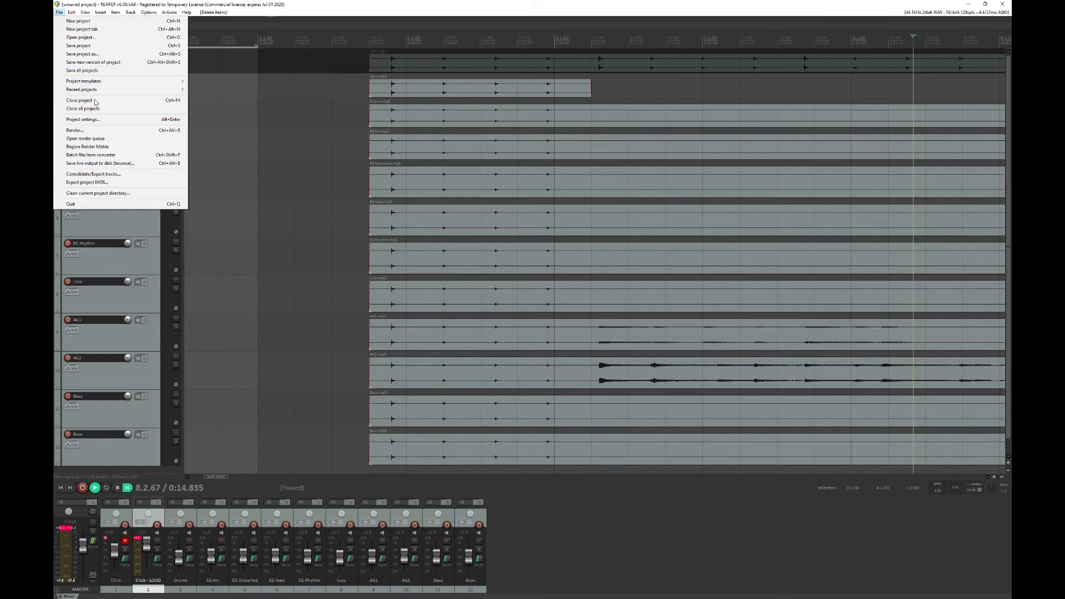
left_click(94, 130)
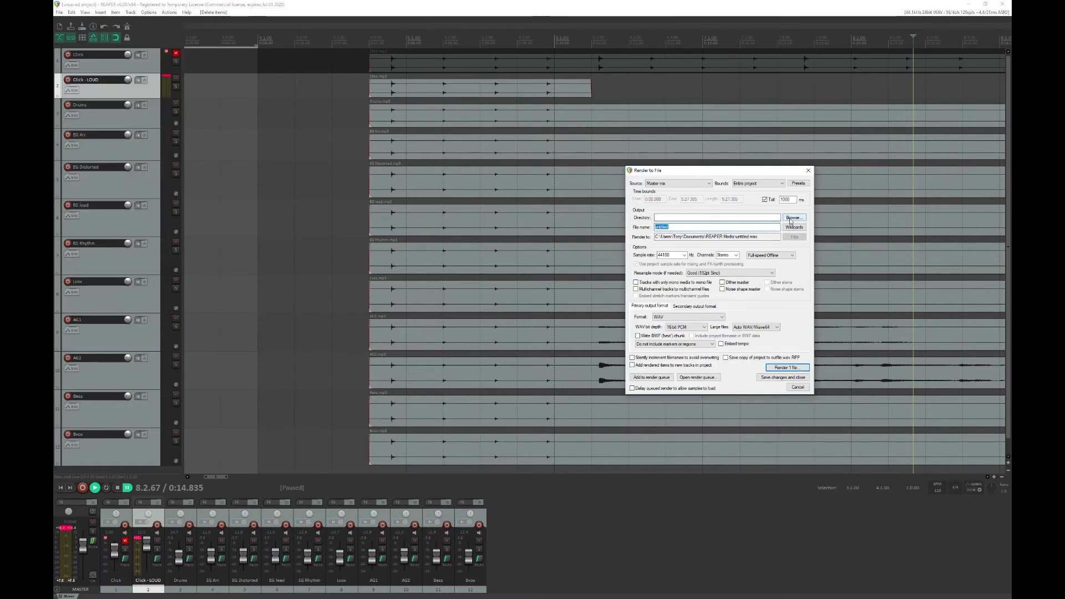
left_click(793, 217)
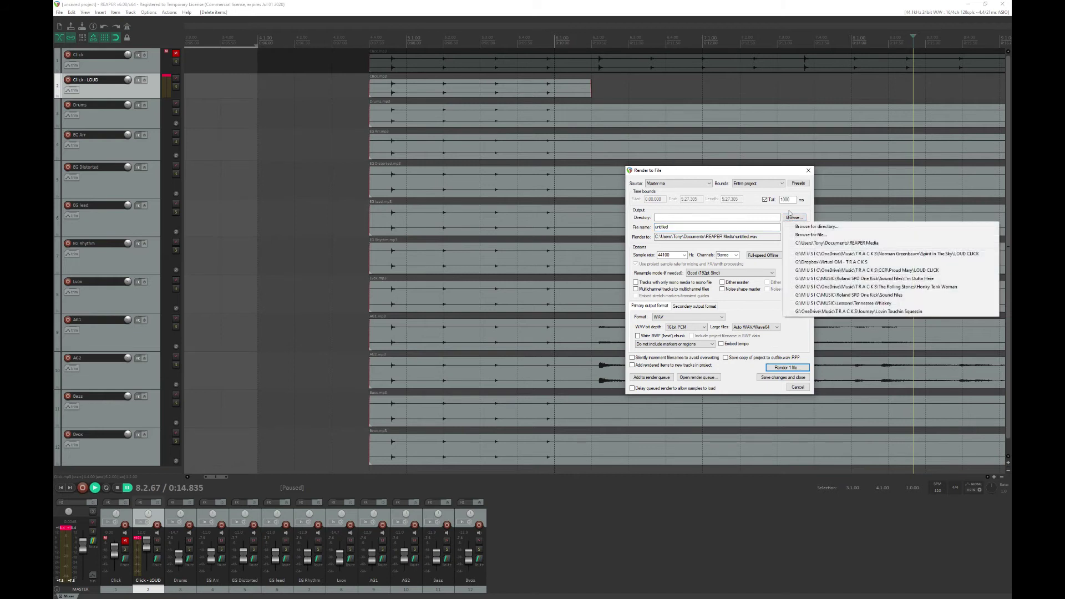
left_click(810, 235)
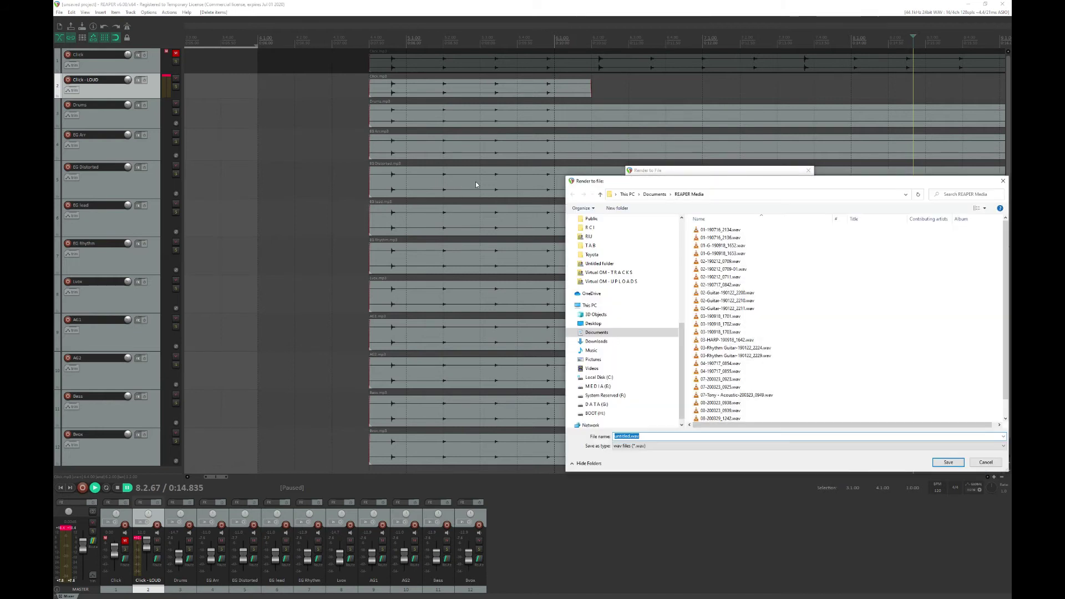
left_click(599, 377)
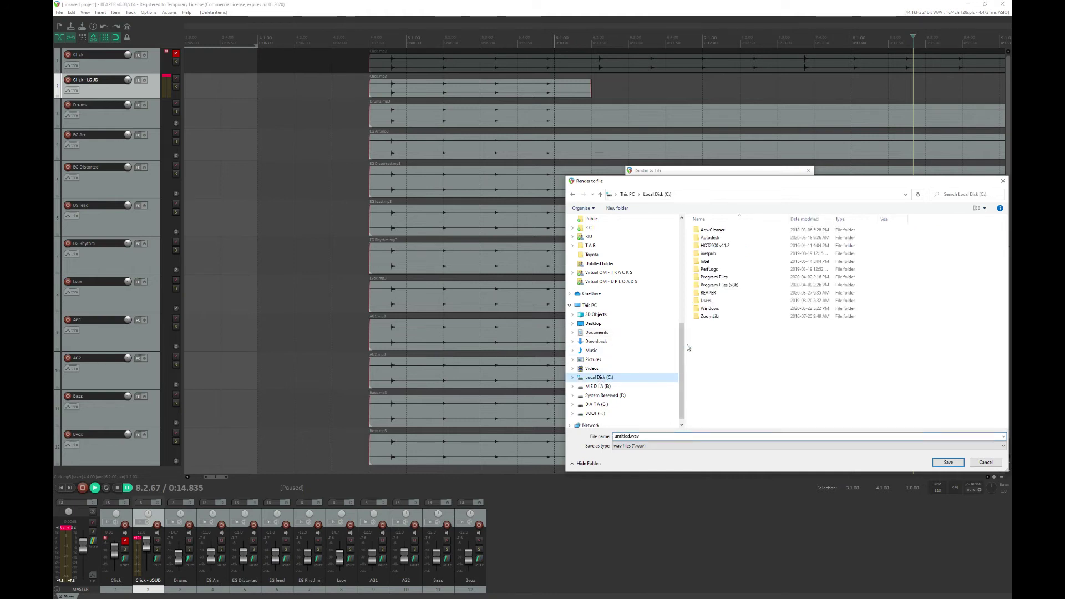
double_click(706, 293)
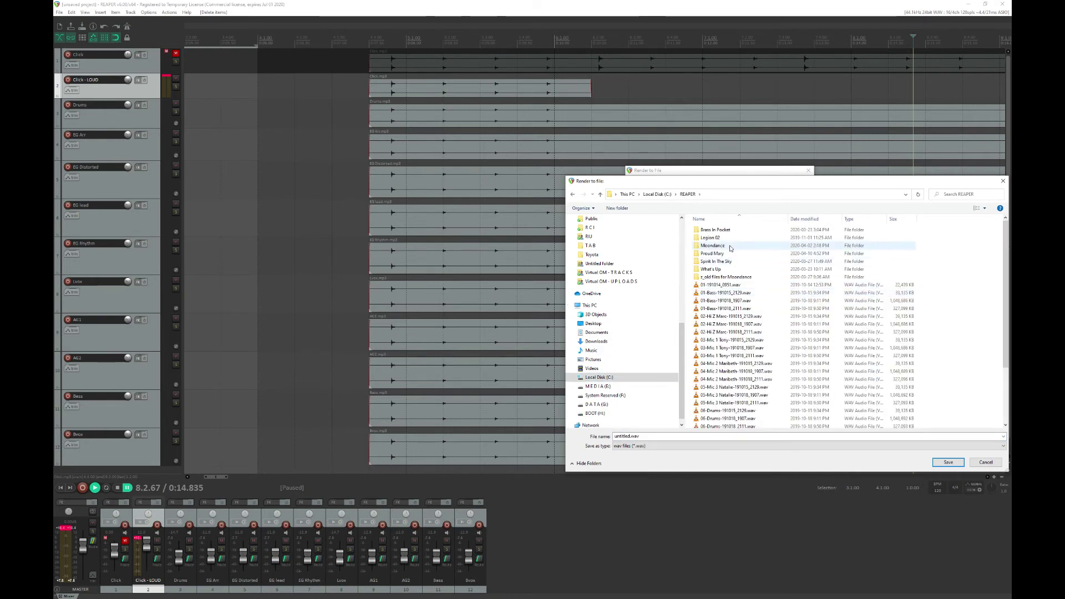
Create a folder named "Feel Like Making Love" and use it as the render output directory.
left_click(617, 209)
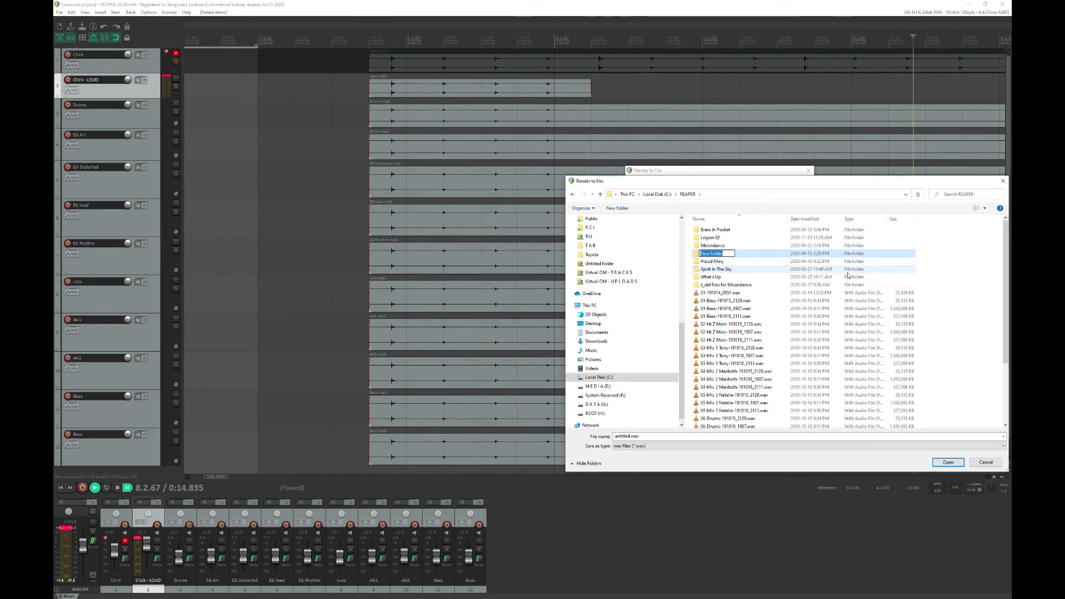
type("H")
type("eel Like Making Love")
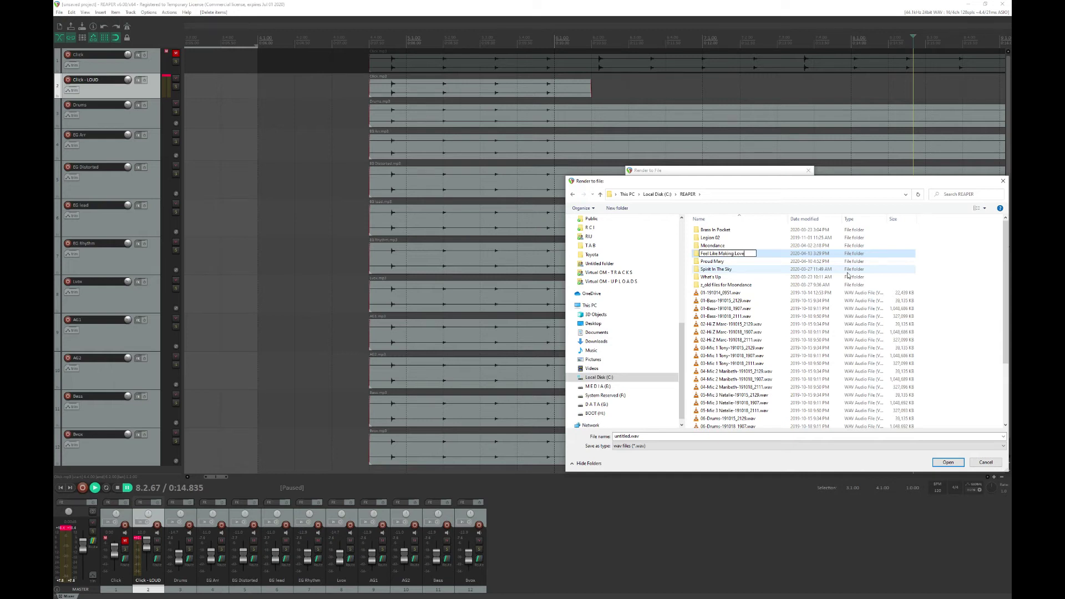
key("Return")
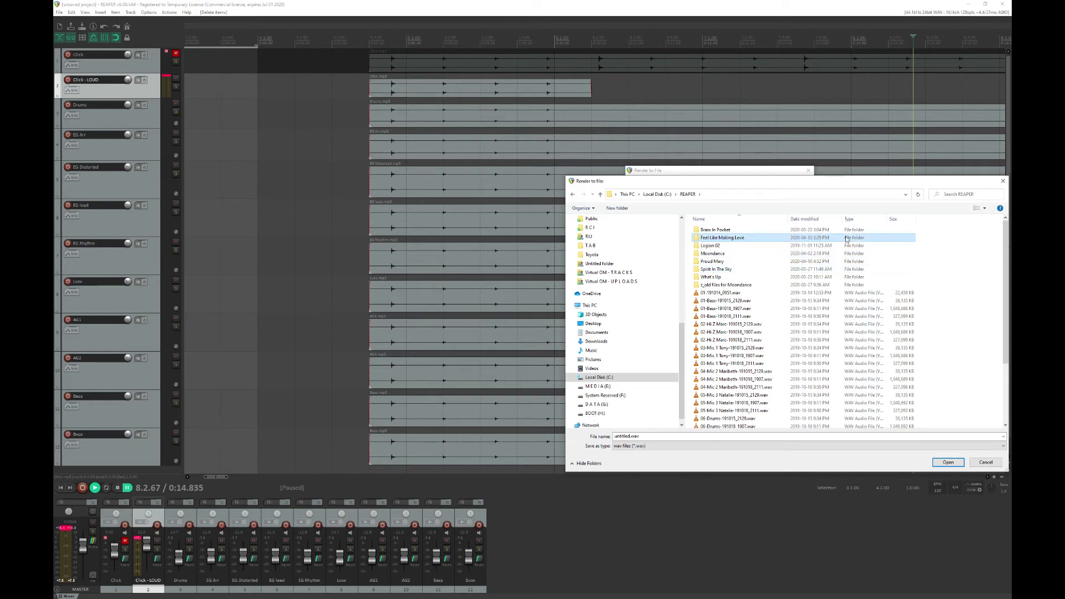
left_click(948, 463)
Set the render file name to "Feel Like Making Love - Loud Click".
left_click_drag(677, 228, 617, 227)
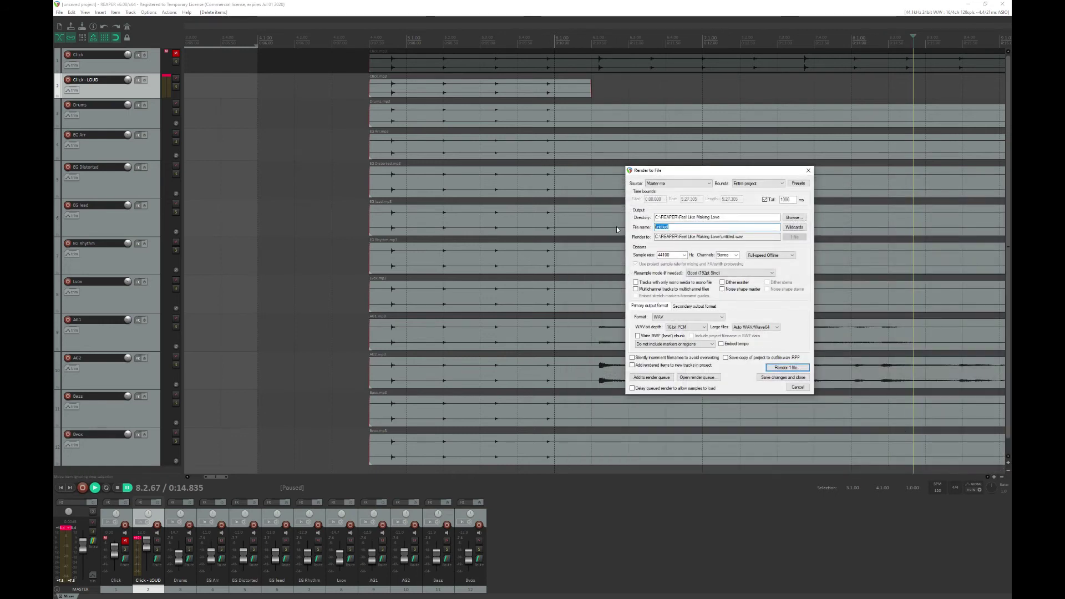
type("Feel")
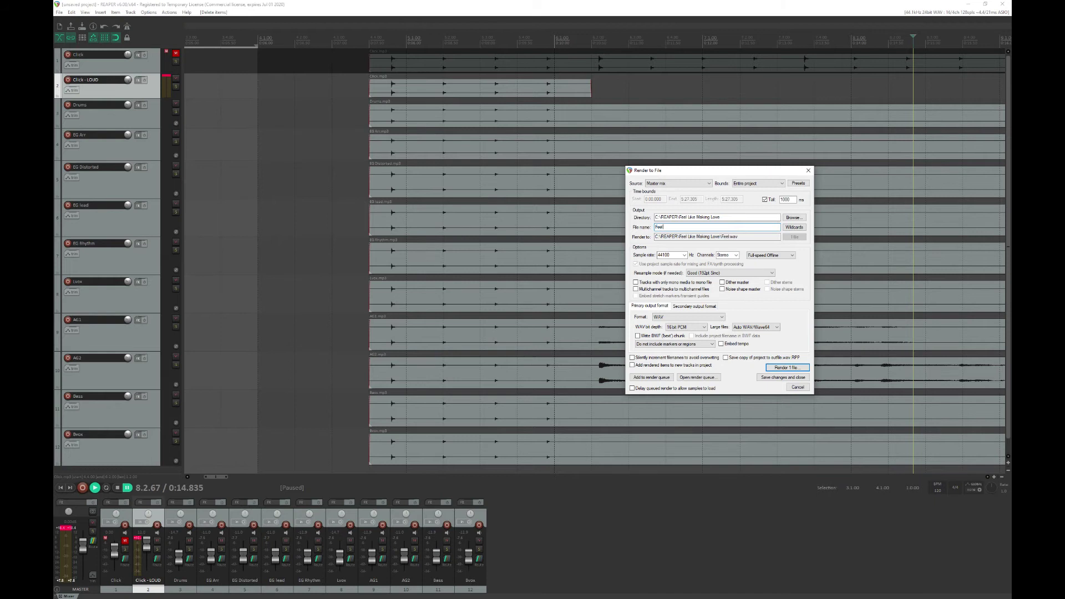
type(" Like Making Love - Loud Click")
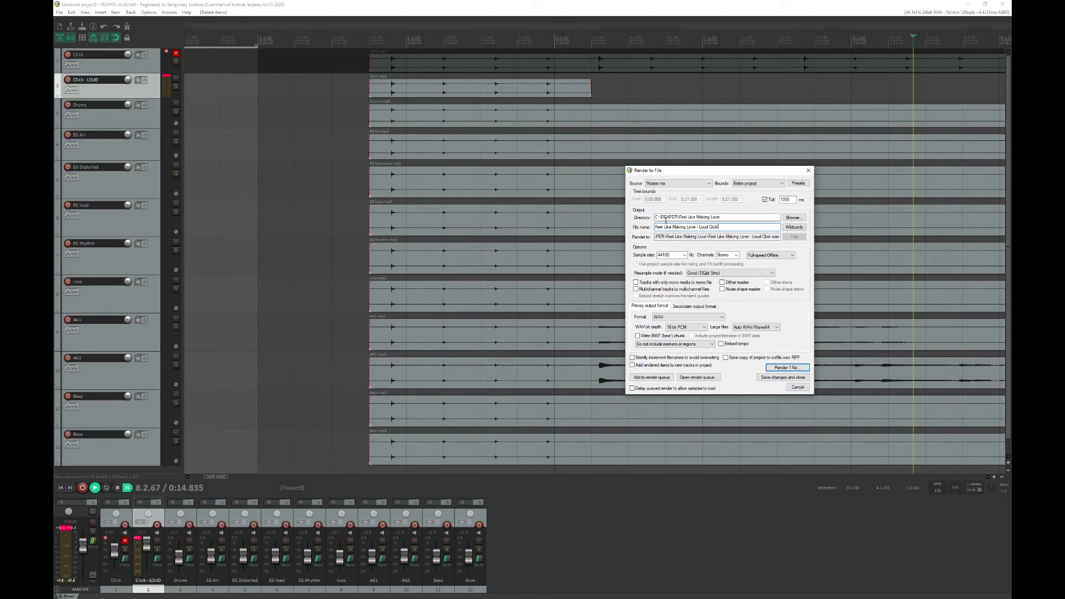
Set the output format to MP3 (encoder by LAME project) and render the file.
left_click(687, 318)
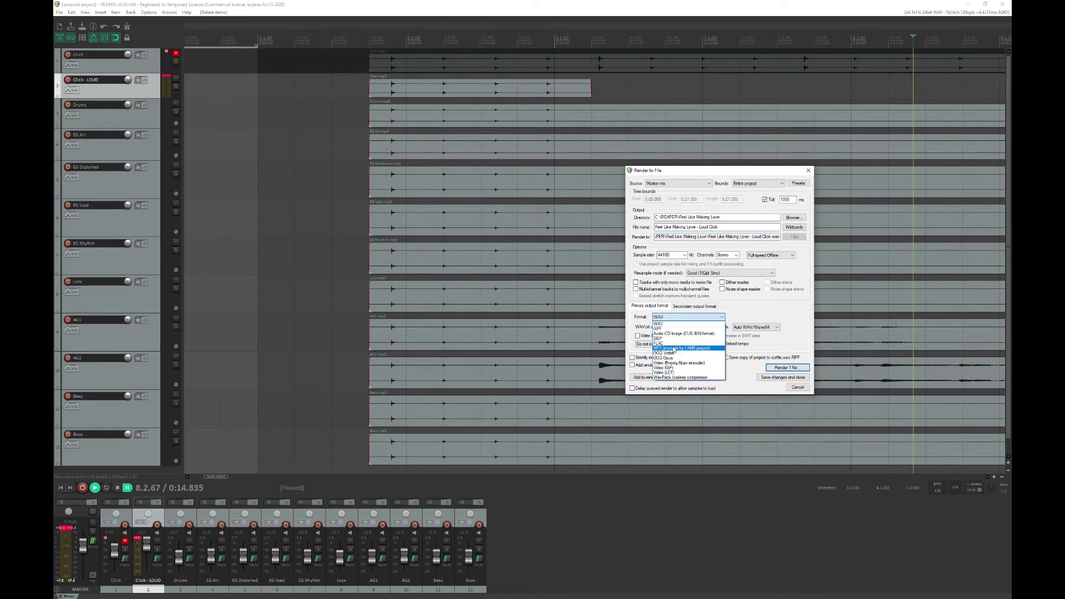
left_click(715, 348)
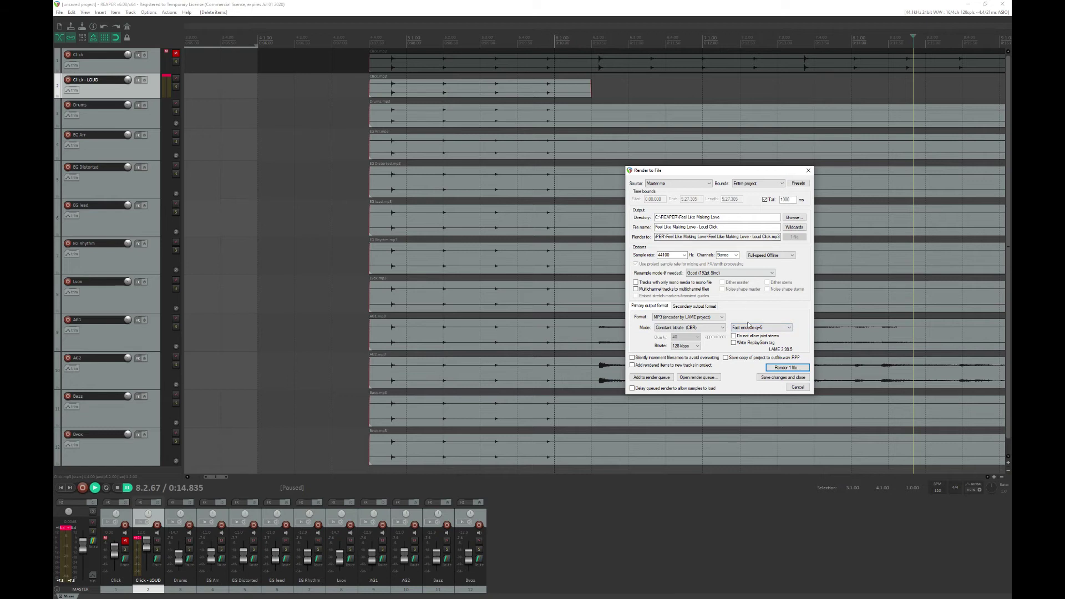
left_click(777, 368)
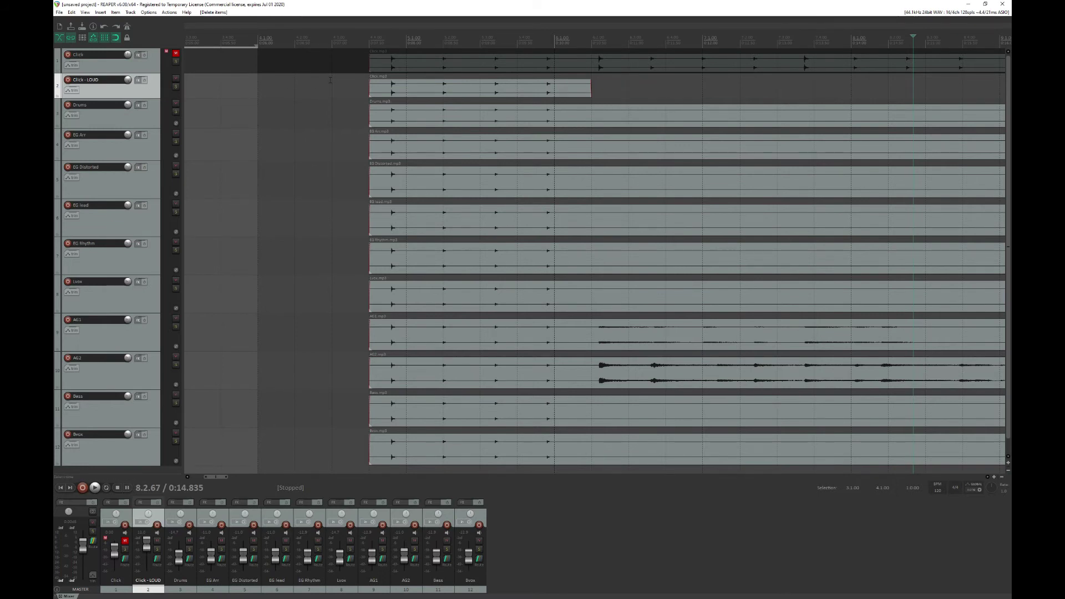
Mute all remaining instrument tracks except Drums and Click - LOUD, and play from bar 4, beat 2 to check the drum mix.
left_click(300, 158)
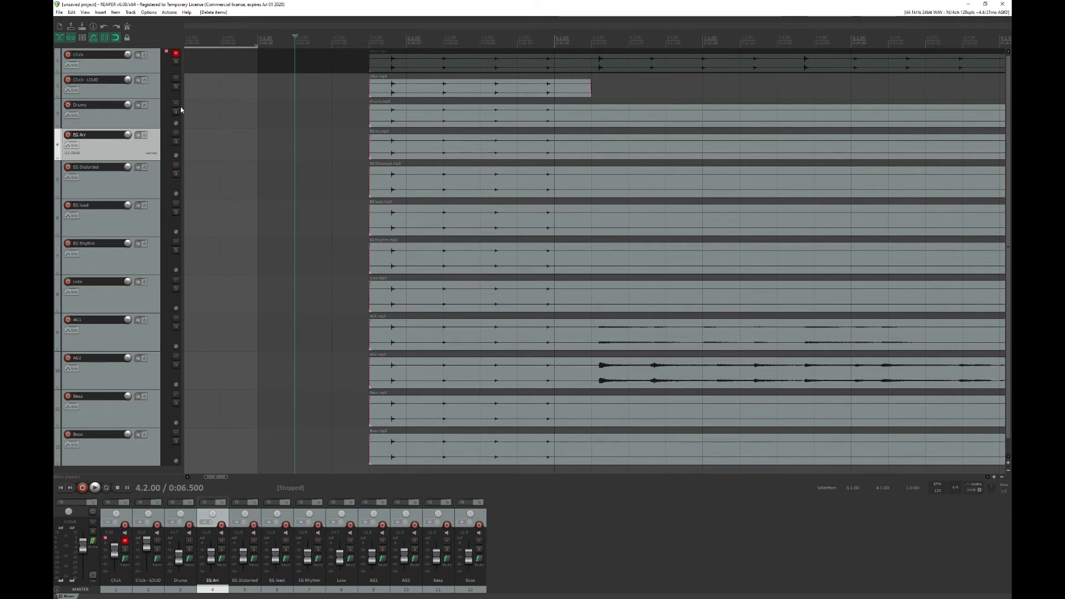
left_click(176, 133)
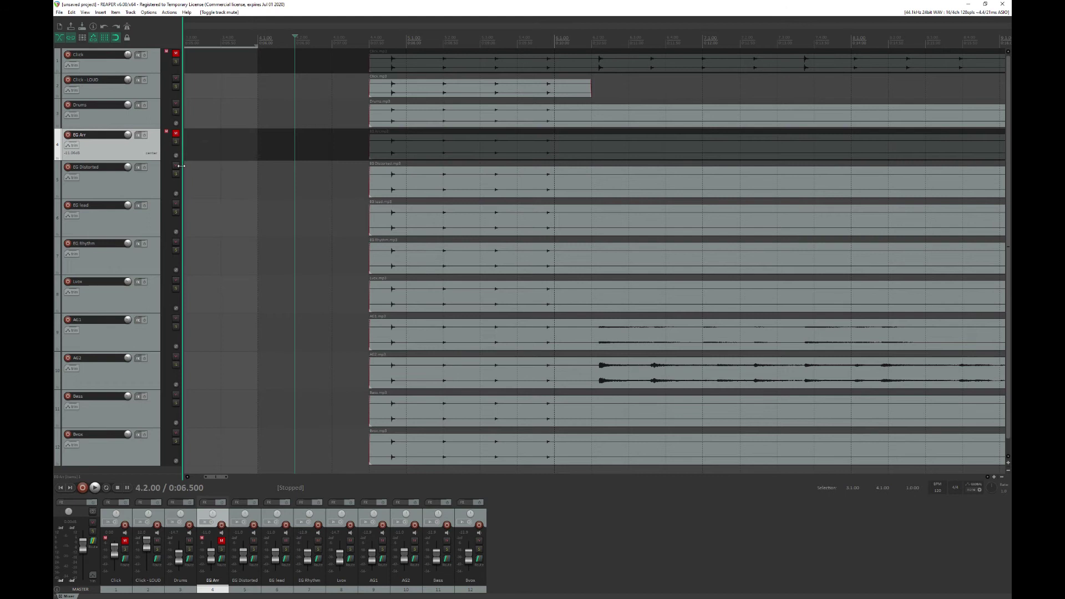
left_click(176, 165)
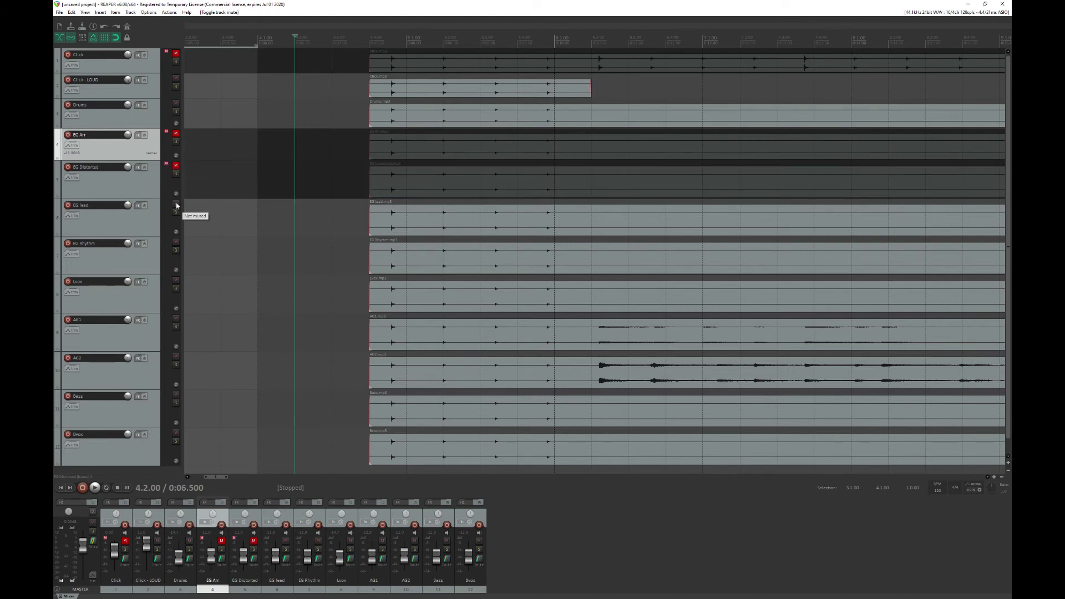
left_click(176, 203)
left_click(176, 243)
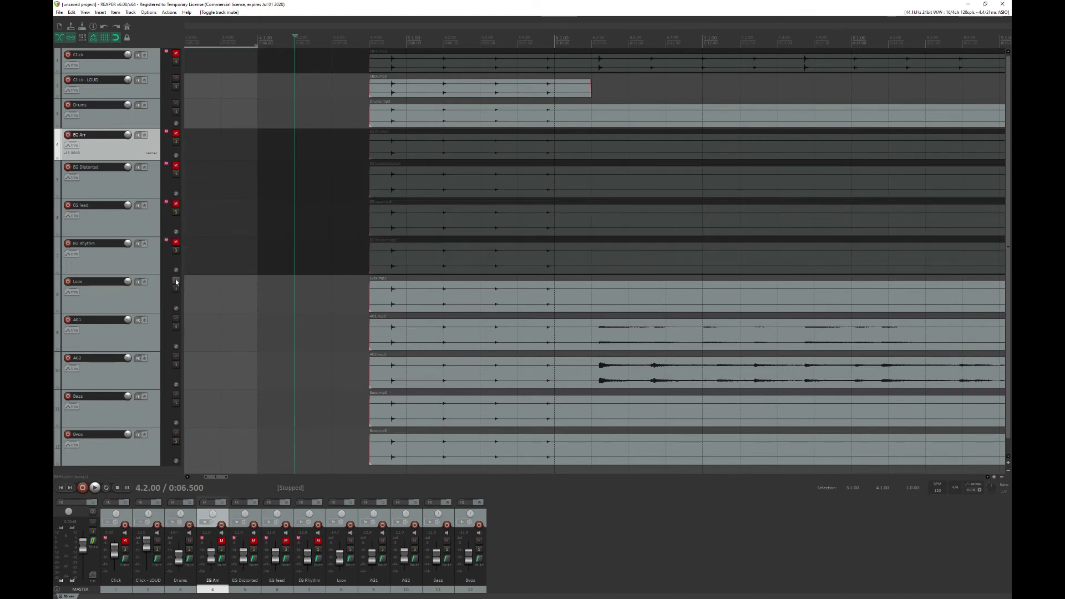
left_click(176, 280)
left_click(176, 319)
left_click(175, 357)
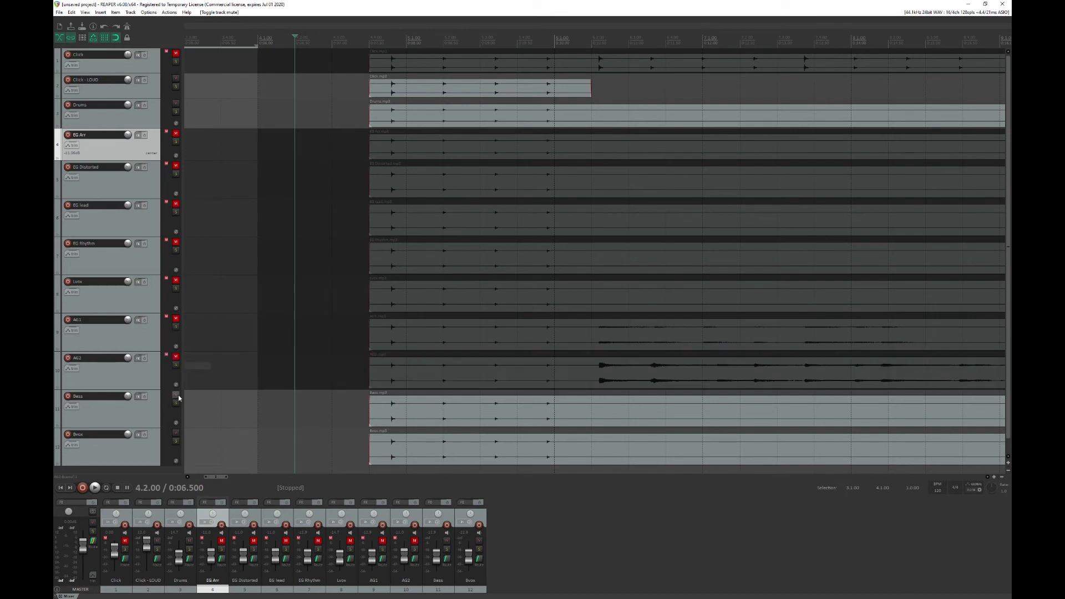
left_click(176, 394)
left_click(176, 434)
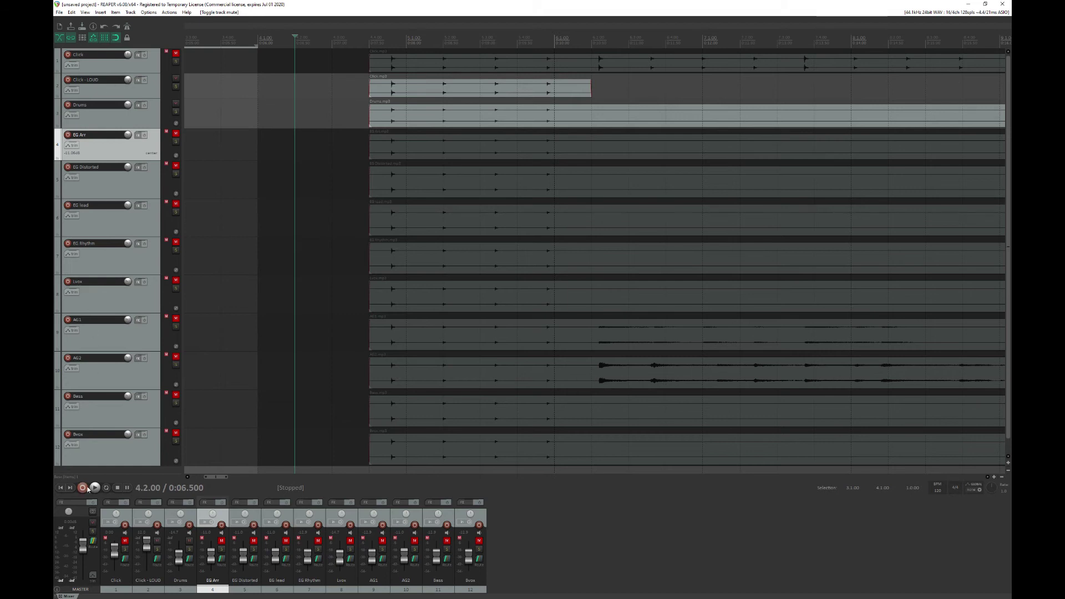
left_click(94, 490)
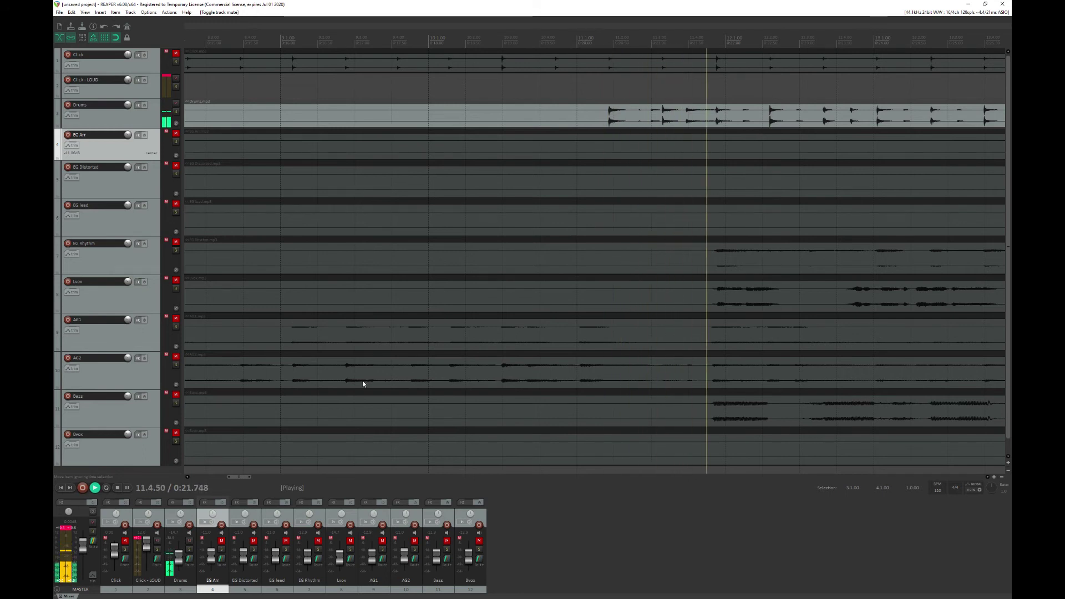
left_click(118, 491)
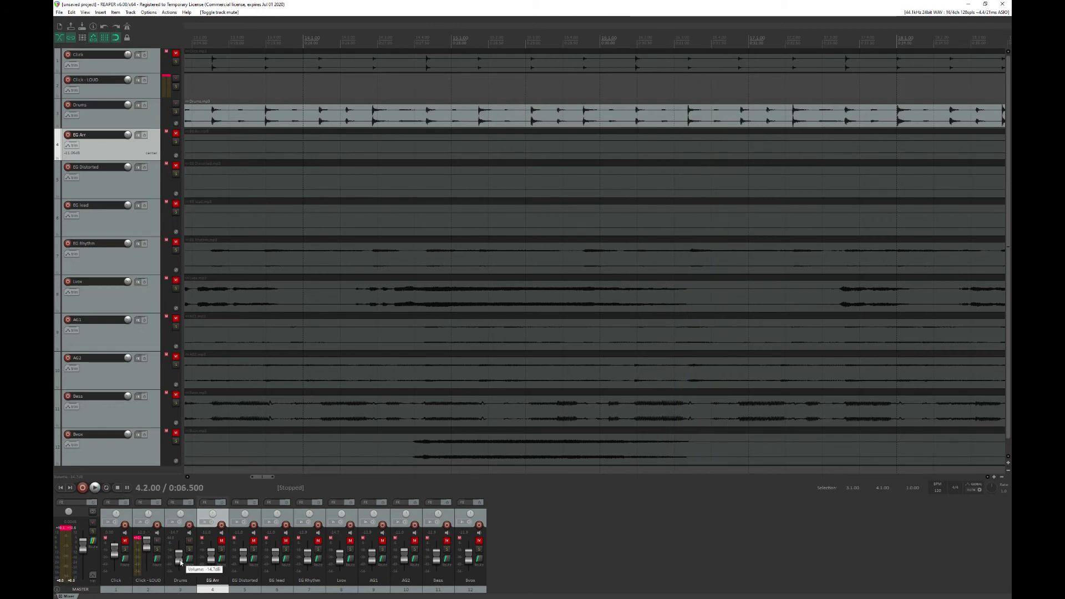
Set the volume of every instrument track from Drums (3) to the last Bass (12) to 0 dB.
left_click_drag(181, 562, 212, 549)
mouse_move(212, 558)
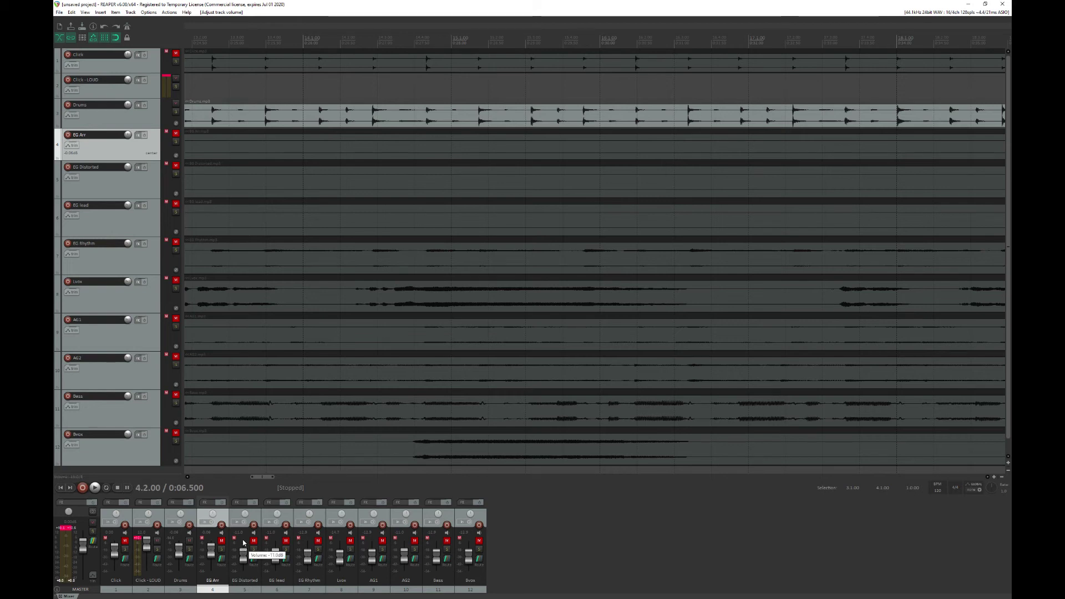
double_click(241, 534)
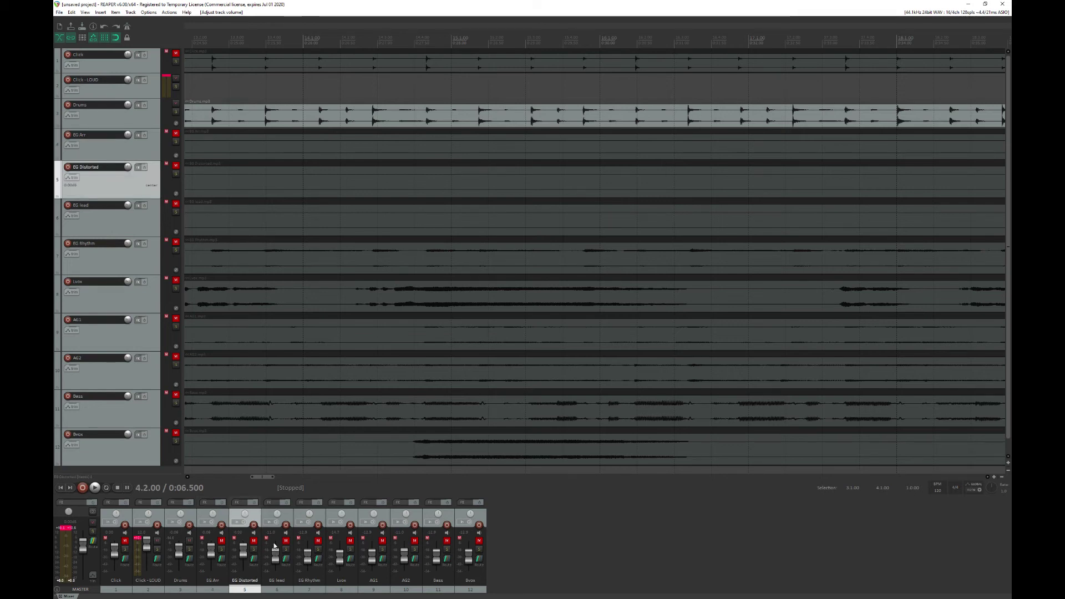
double_click(209, 532)
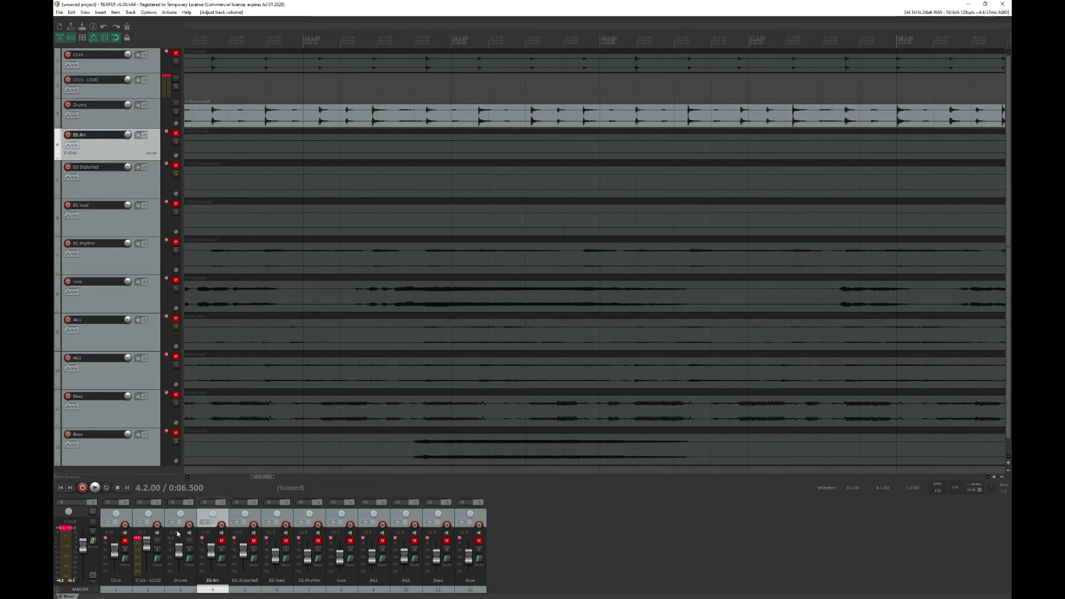
double_click(177, 533)
double_click(271, 535)
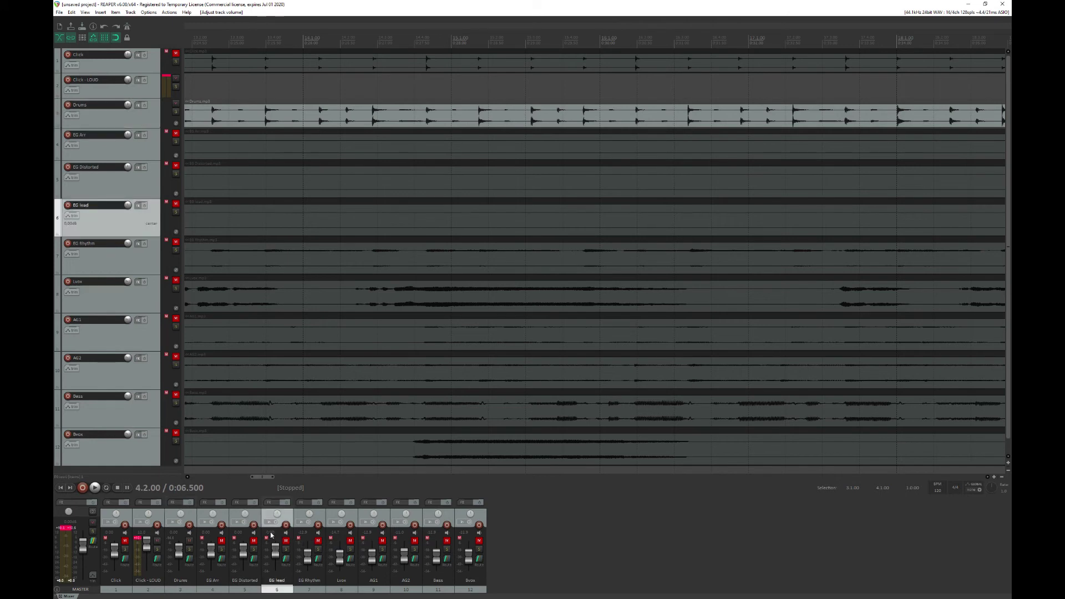
double_click(304, 534)
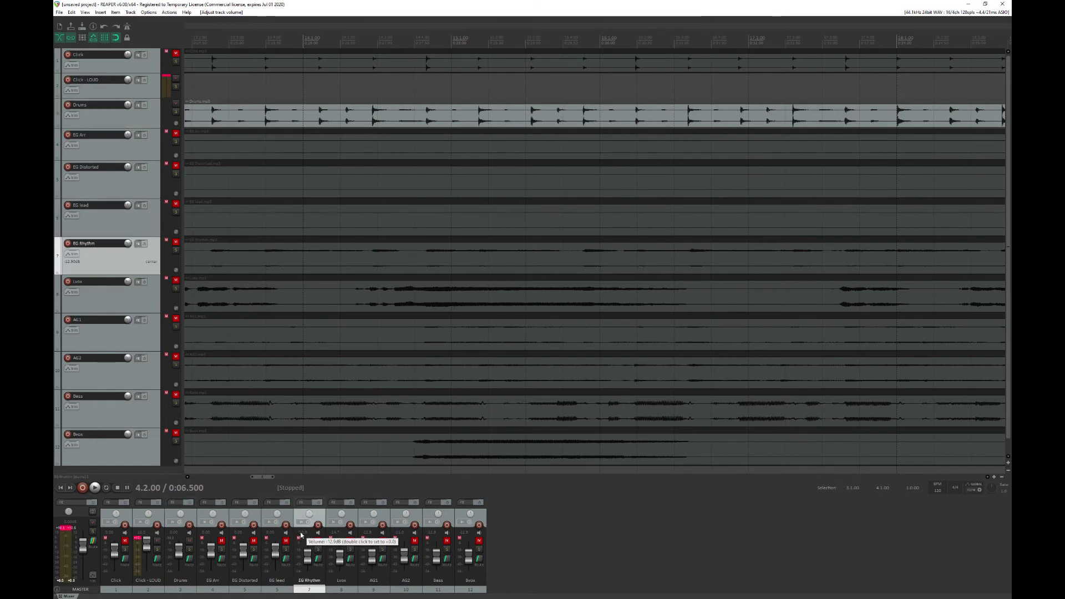
double_click(341, 534)
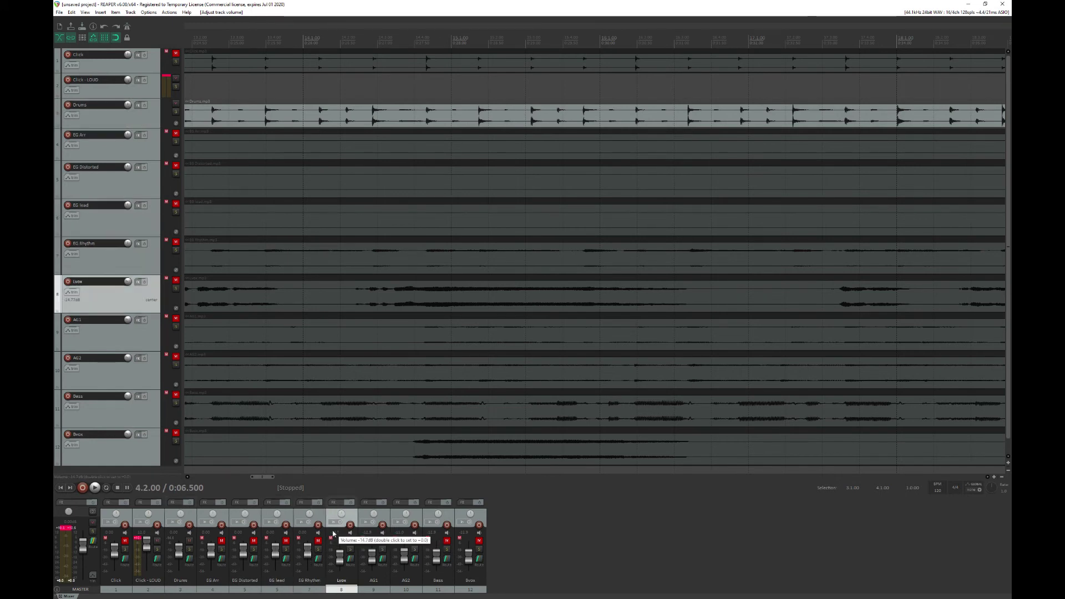
double_click(371, 534)
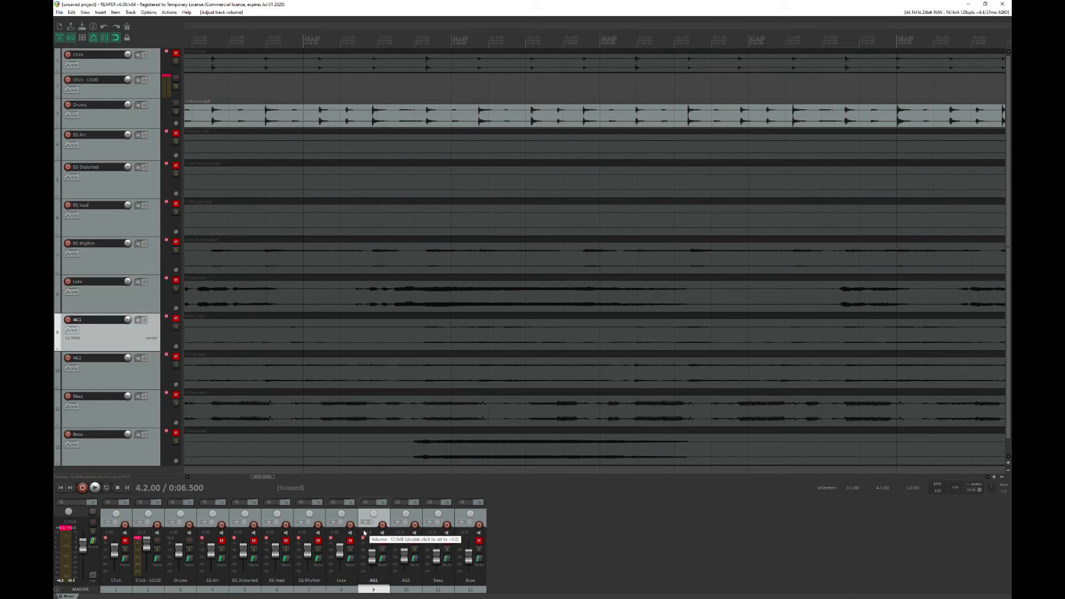
double_click(399, 534)
left_click(430, 534)
double_click(430, 534)
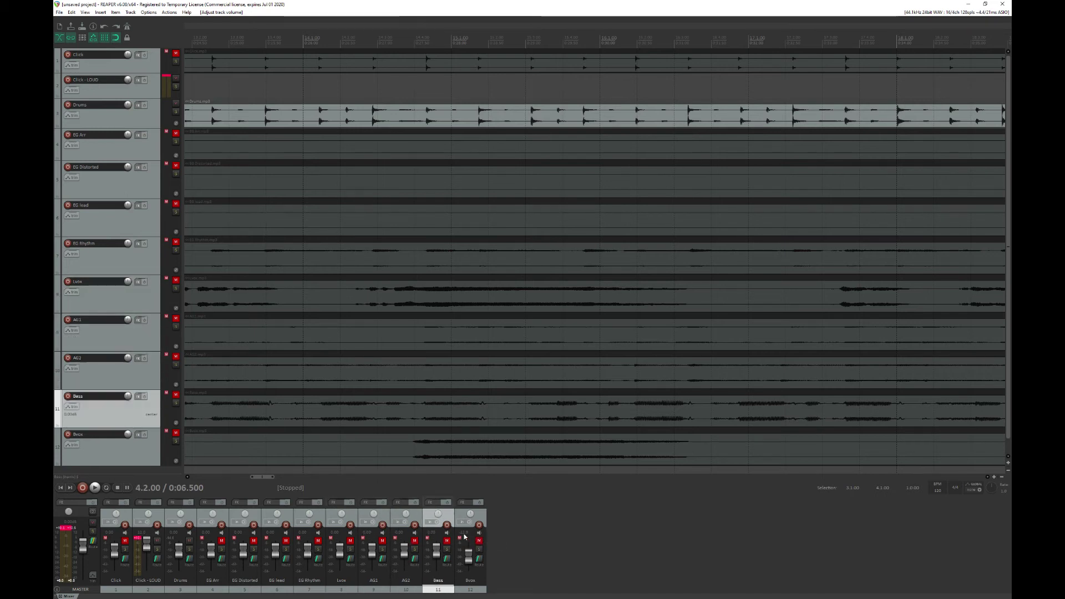
left_click(472, 536)
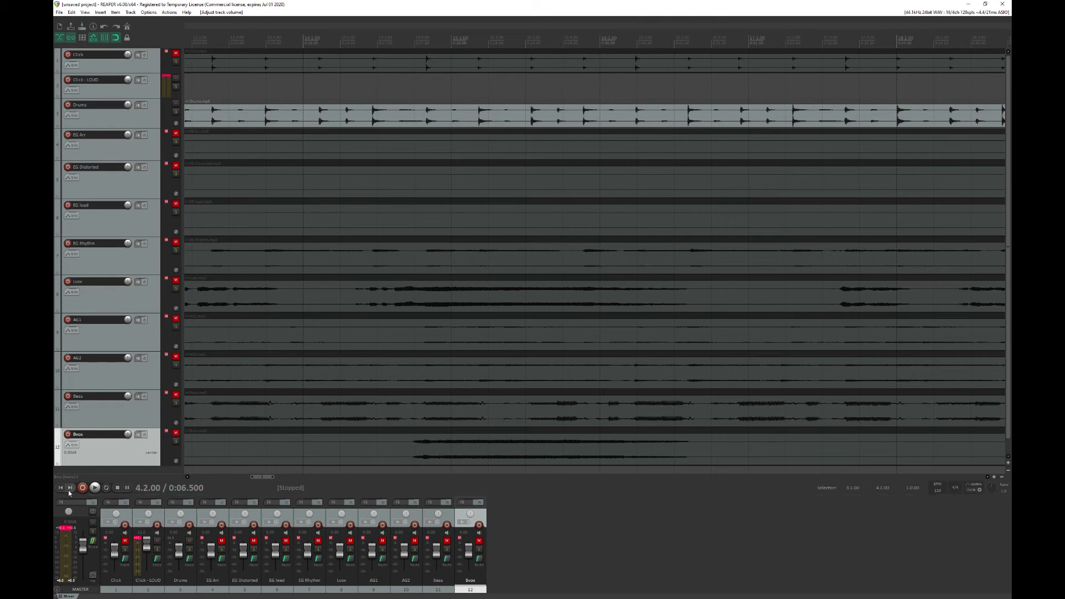
Play the loud click count-in and the drum entry from bar 11, beat 2 to check the levels, and pause.
left_click(94, 488)
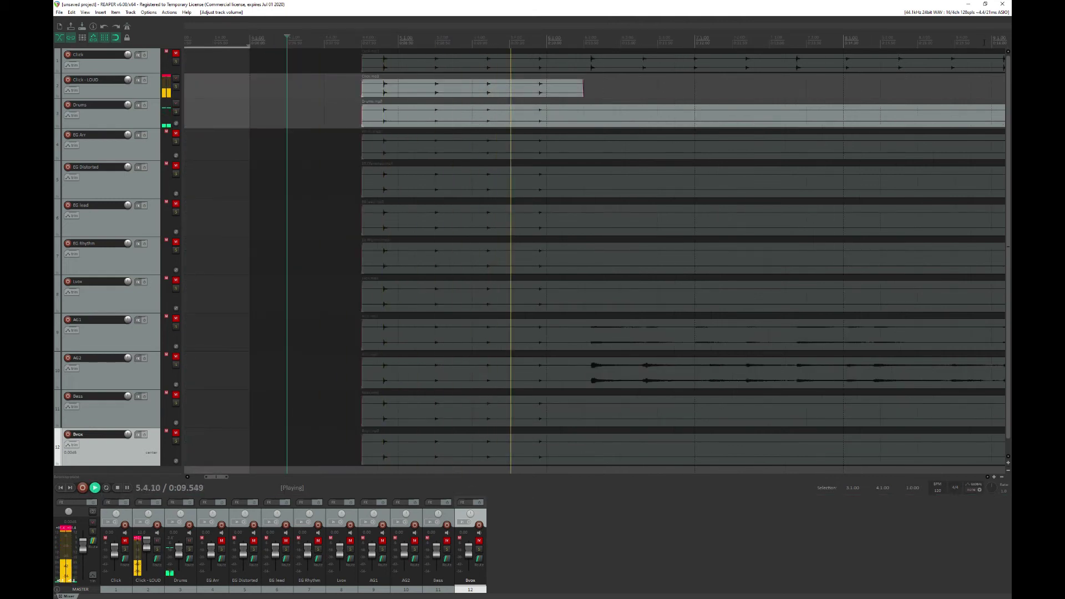
left_click(983, 41)
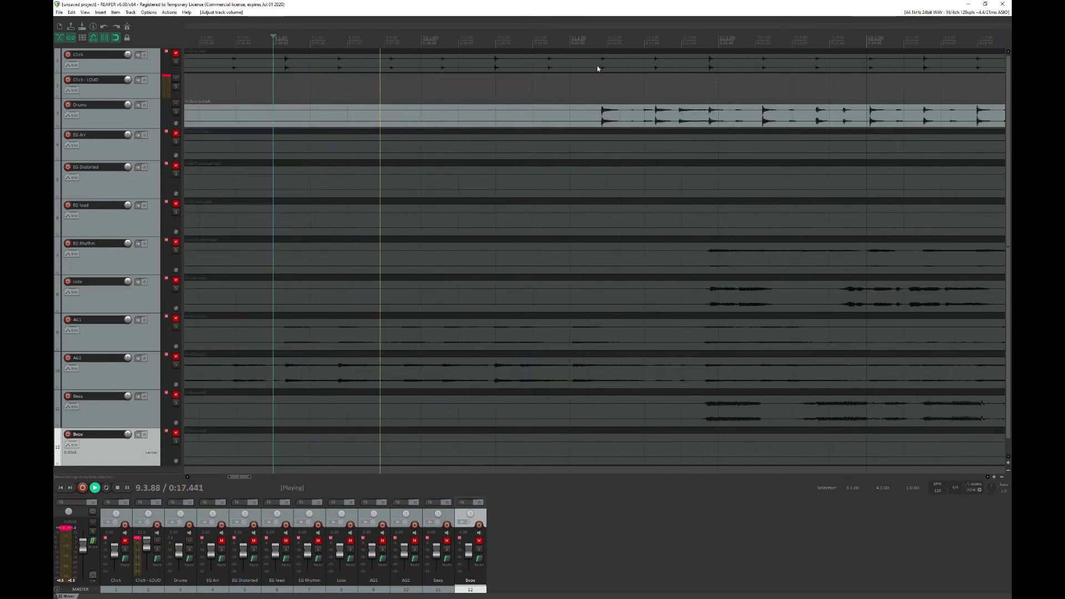
left_click(607, 40)
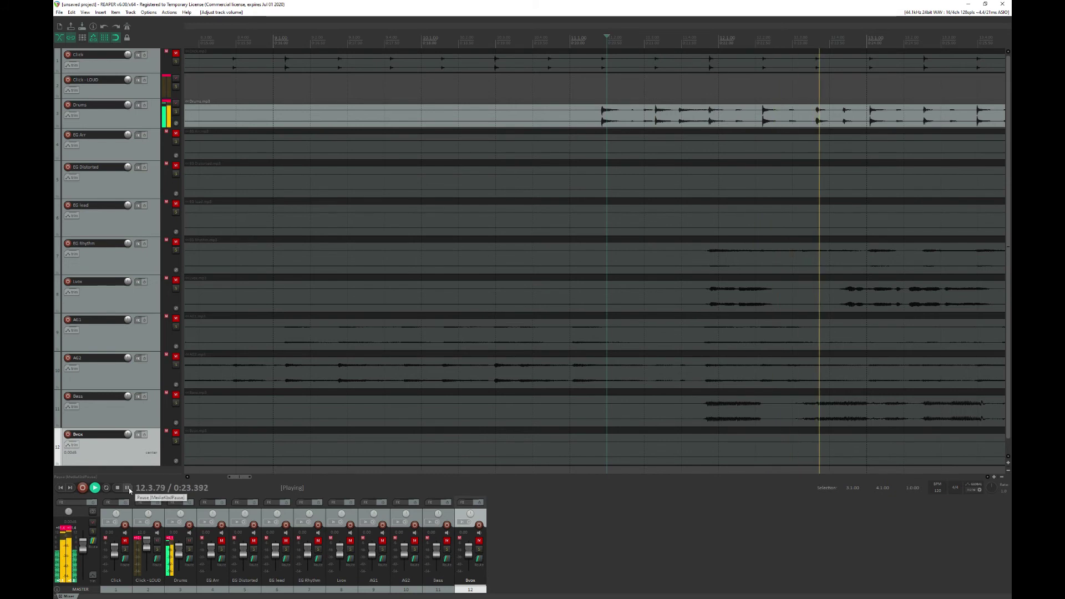
left_click(129, 489)
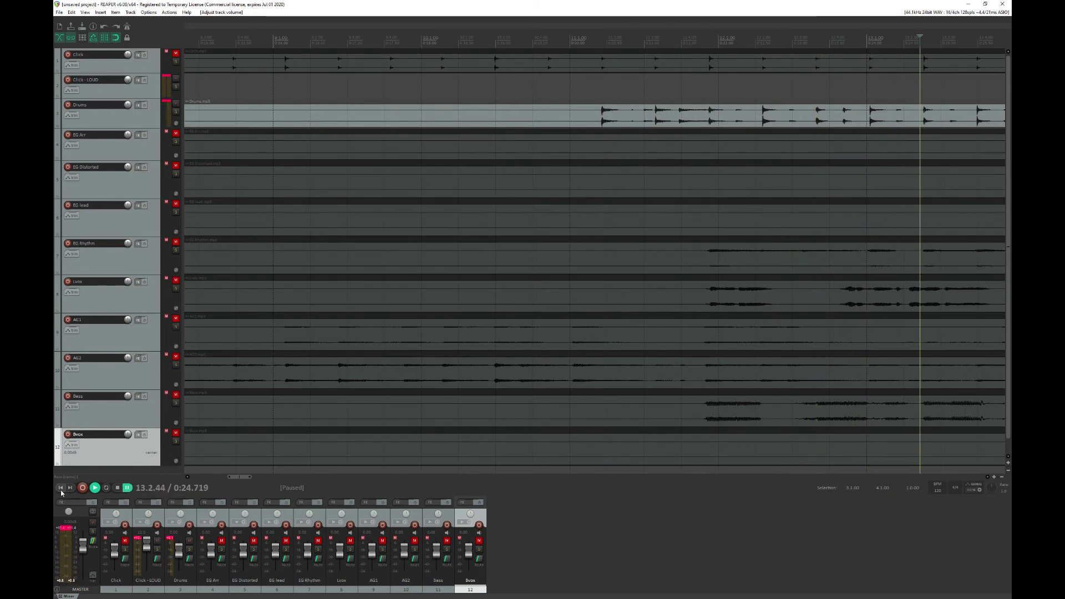
Clear the time selection and render the drum mix to MP3 as "Feel Like Making Love - Drums - Loud Click".
left_click(60, 489)
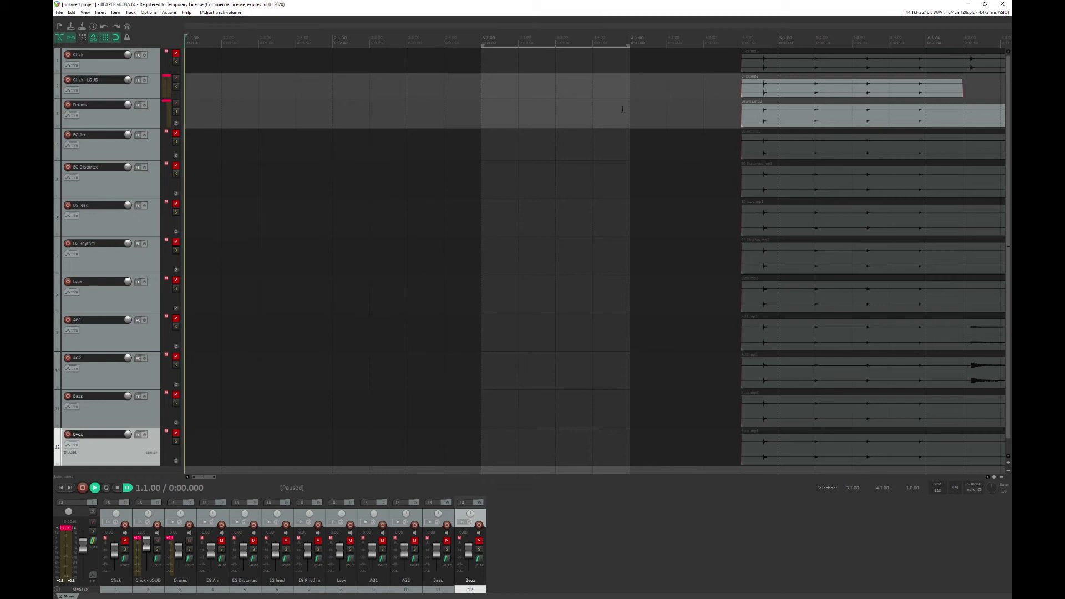
left_click(596, 89)
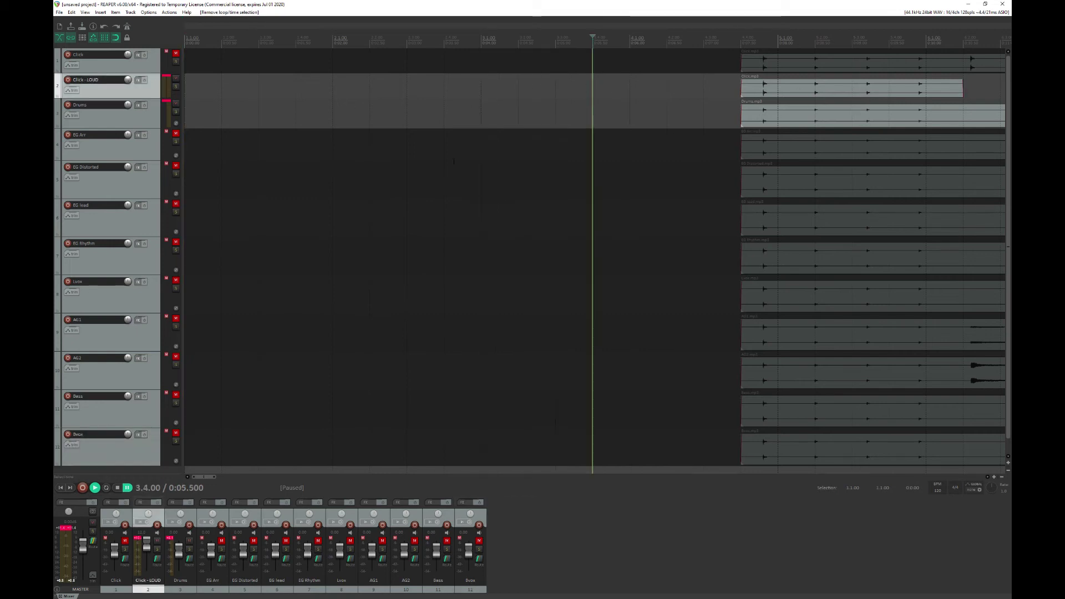
left_click(58, 13)
left_click(103, 131)
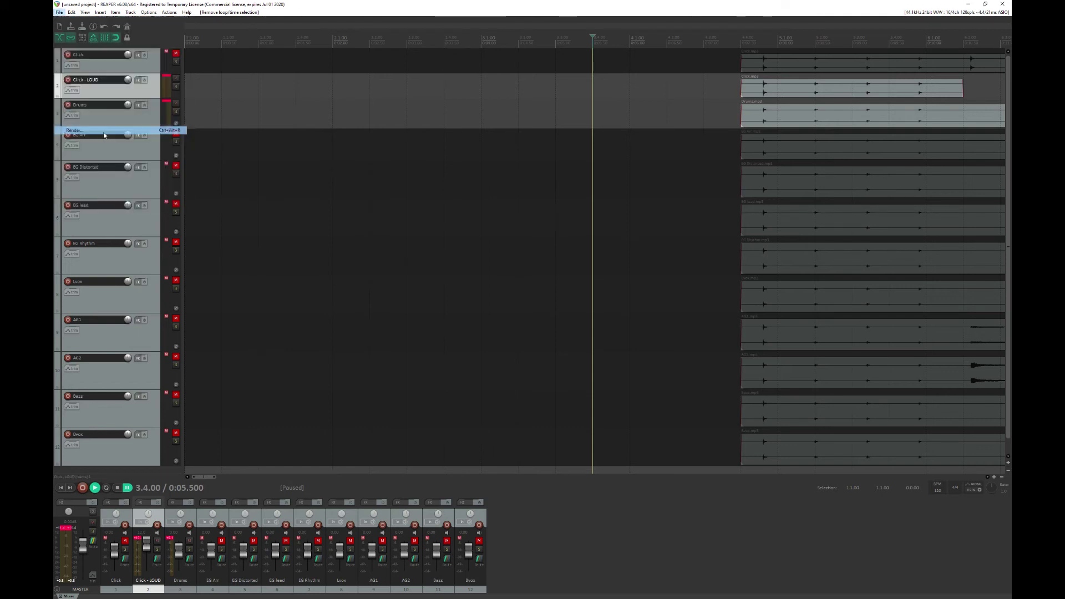
left_click(719, 227)
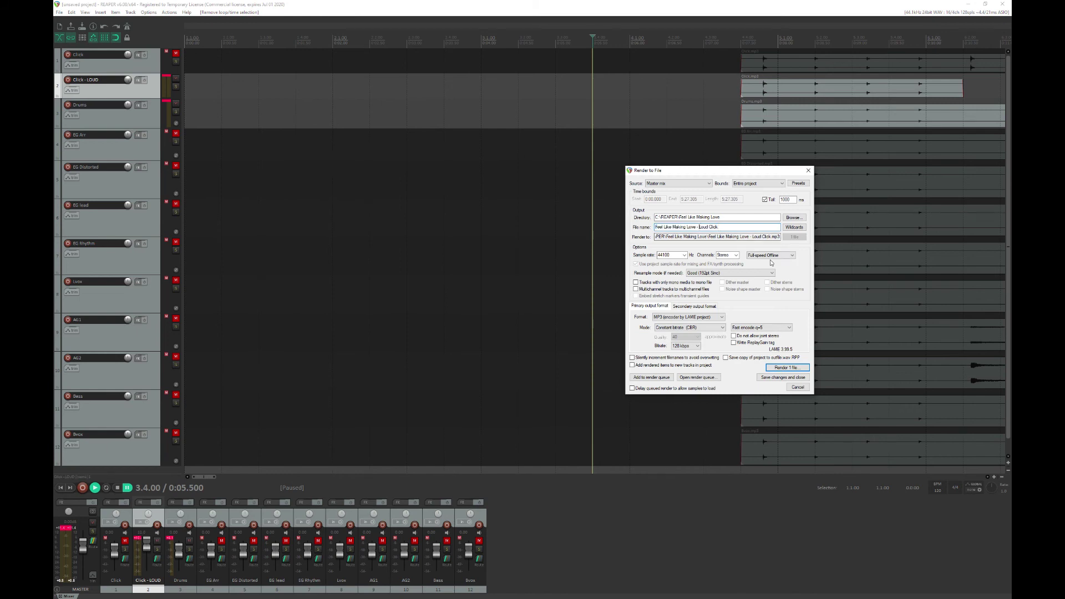
type("Drums -")
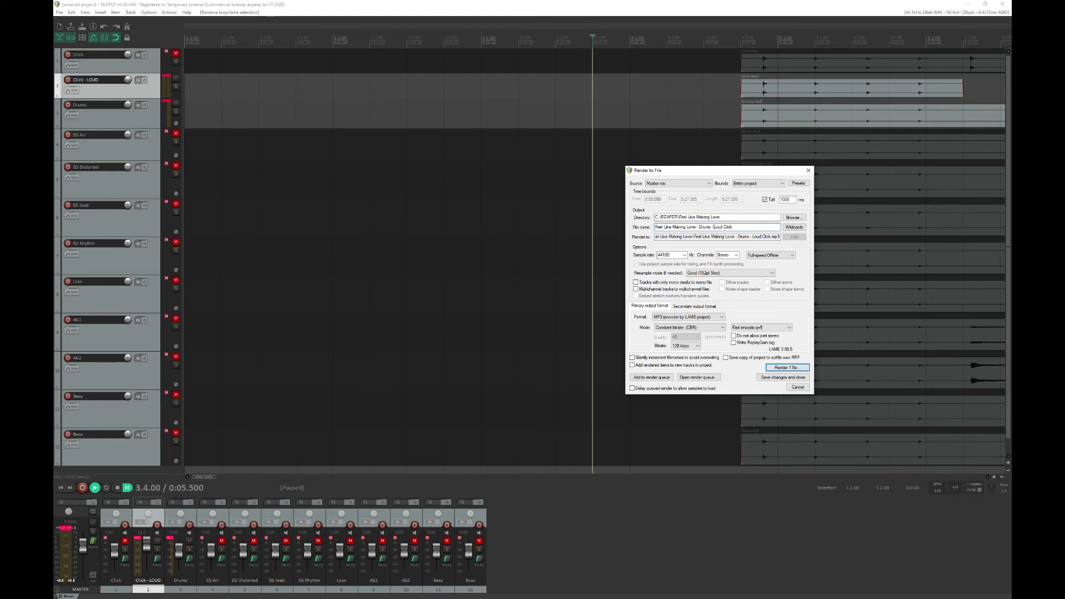
left_click(785, 368)
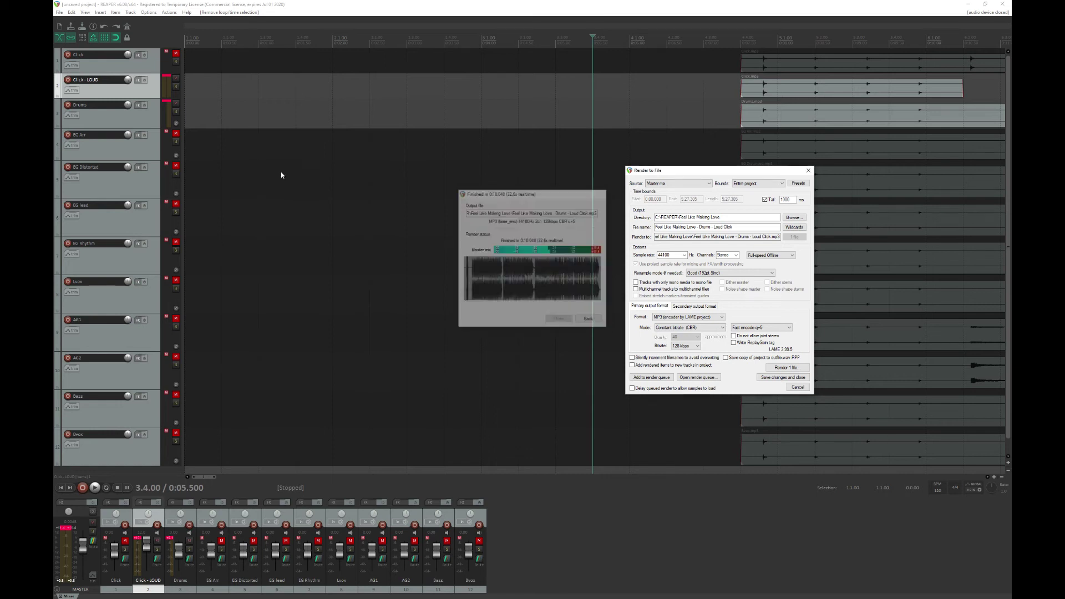
Mute the Drums track and unmute the electric guitar track directly below it.
left_click(176, 104)
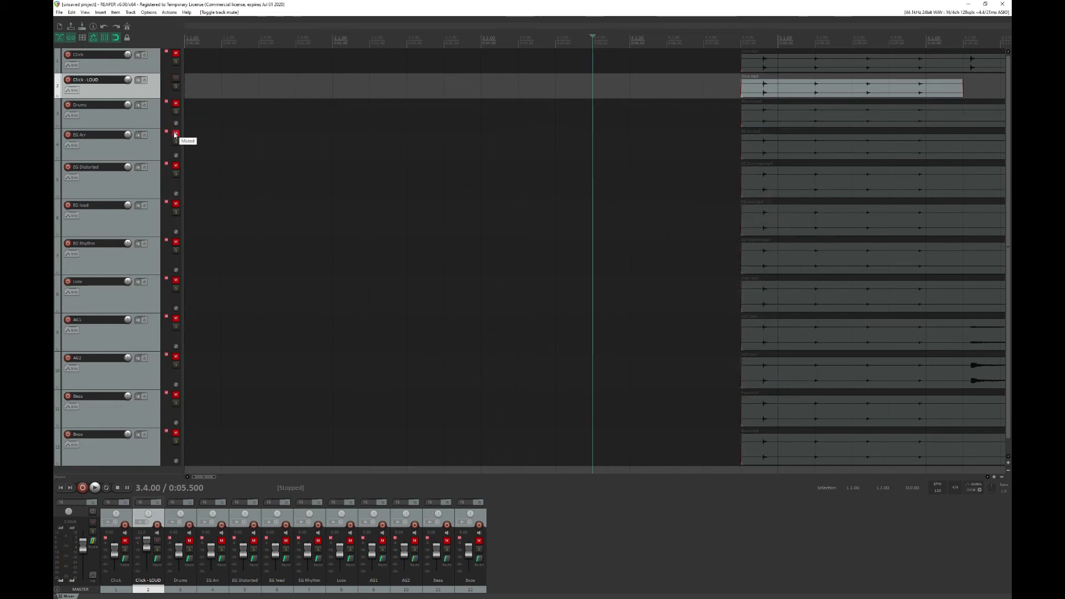
left_click(176, 134)
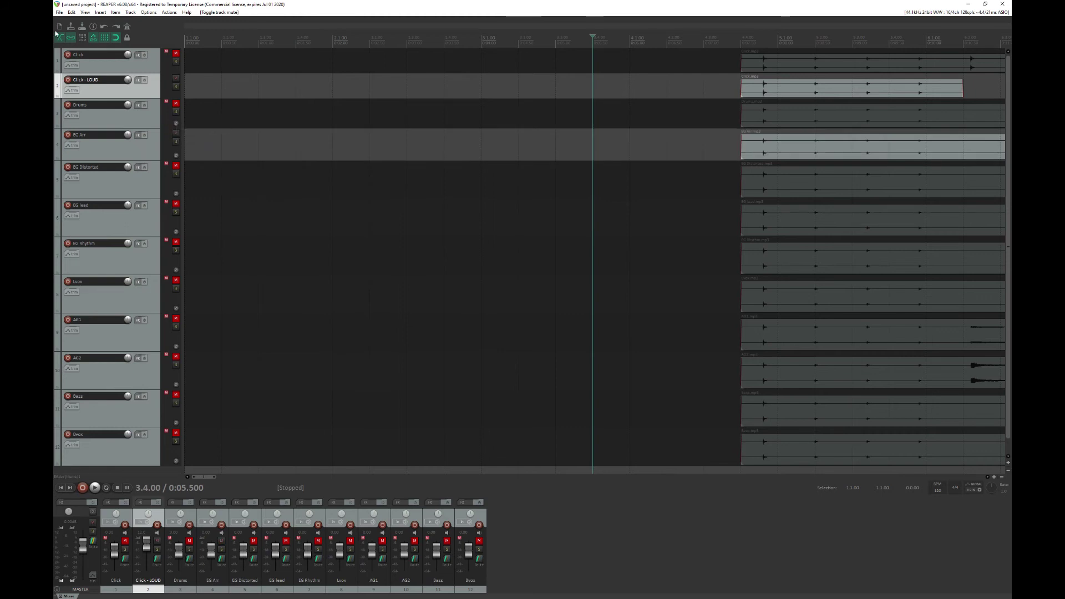
Render the electric guitar arrangement mix to MP3 as "Feel Like Making Love - EG Arr - Loud Click".
left_click(59, 13)
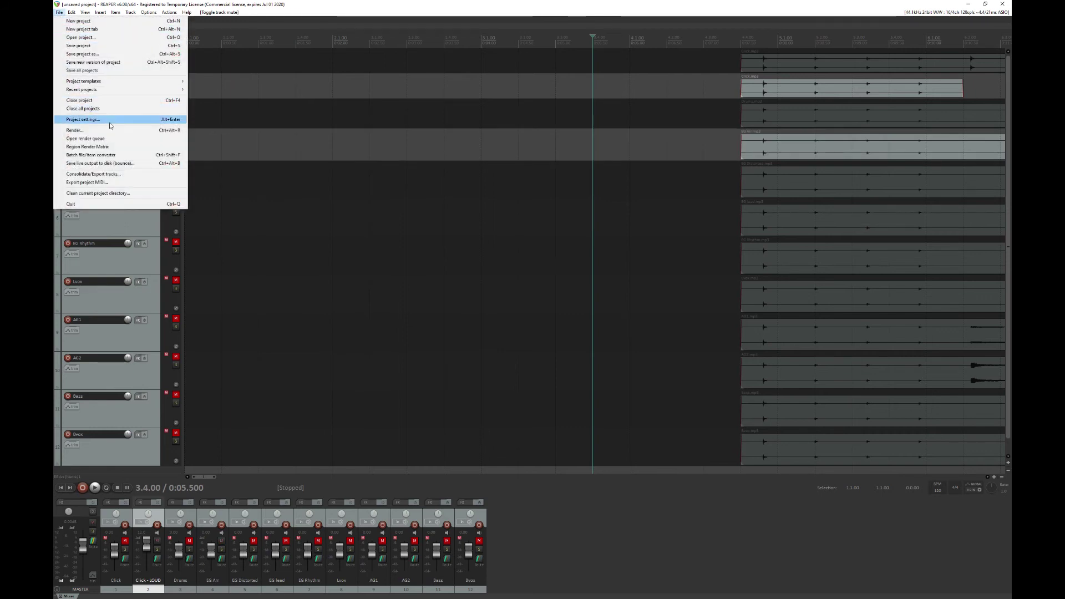
left_click(83, 131)
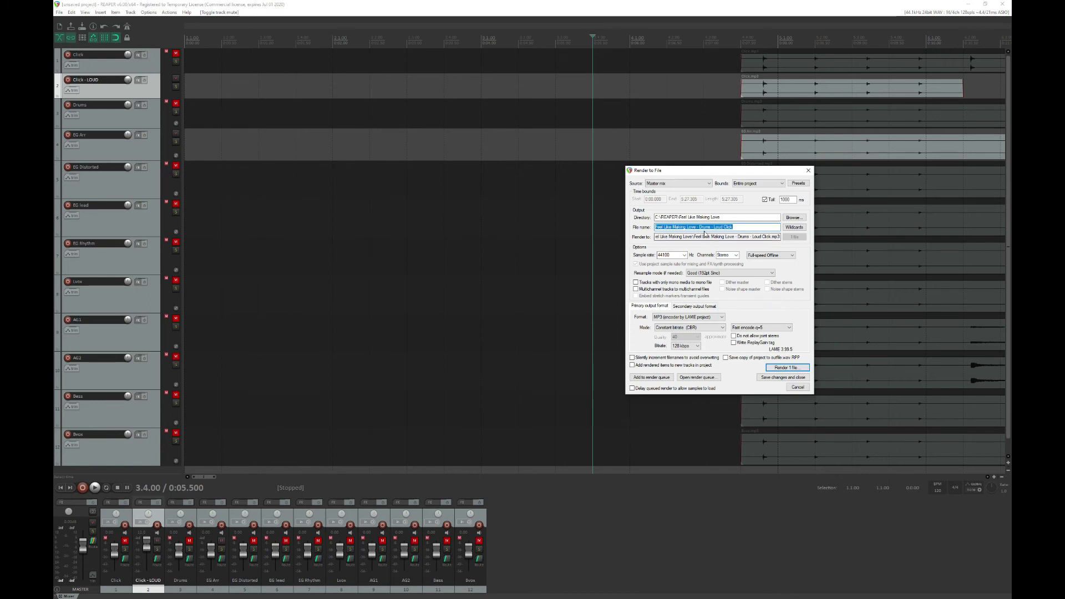
double_click(705, 228)
type("EG Arr")
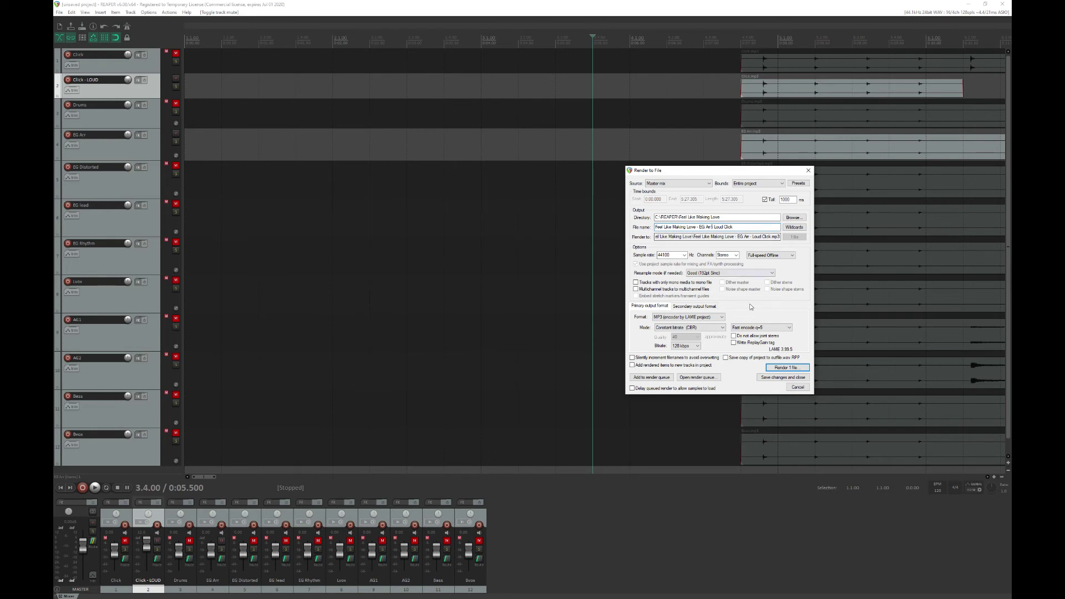
left_click(782, 368)
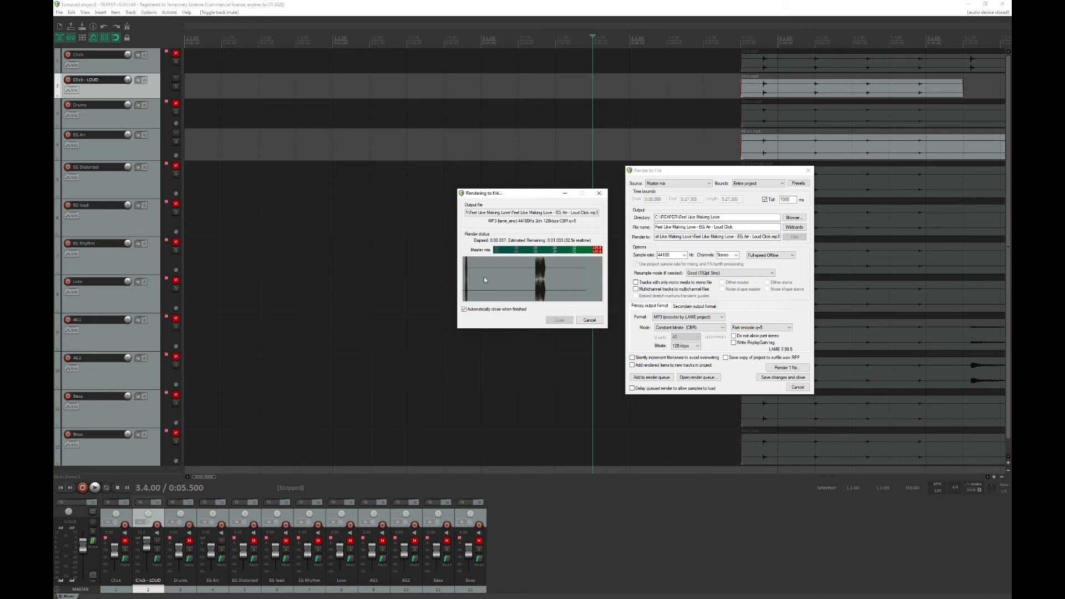
Mute EG Arr, unmute EG Distorted and render the mix to MP3 as "Feel Like Making Love - EG Distorted - Loud Click".
left_click(176, 134)
left_click(175, 166)
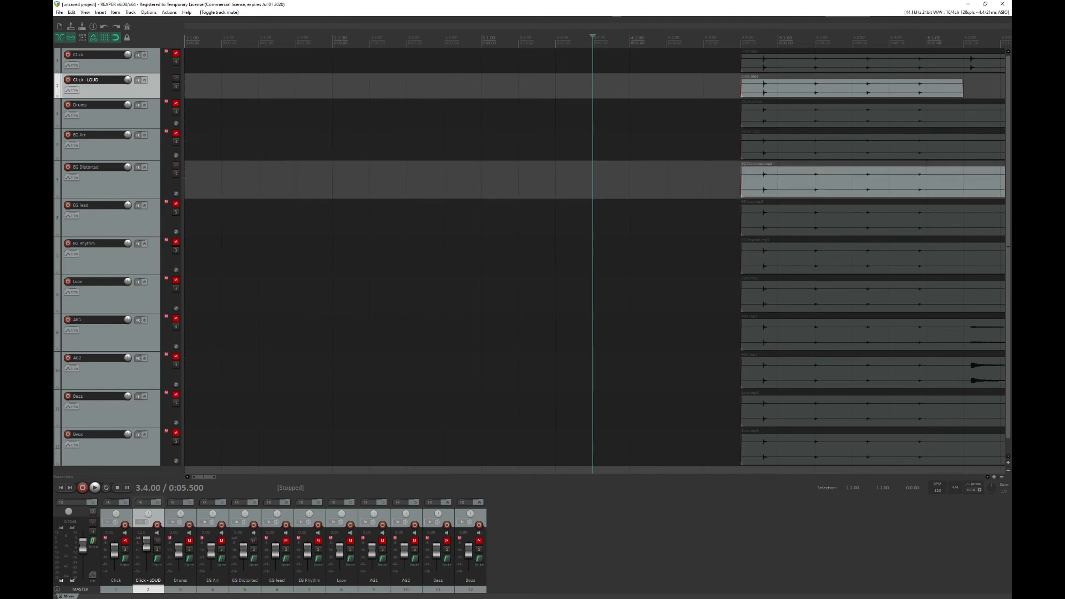
left_click(59, 12)
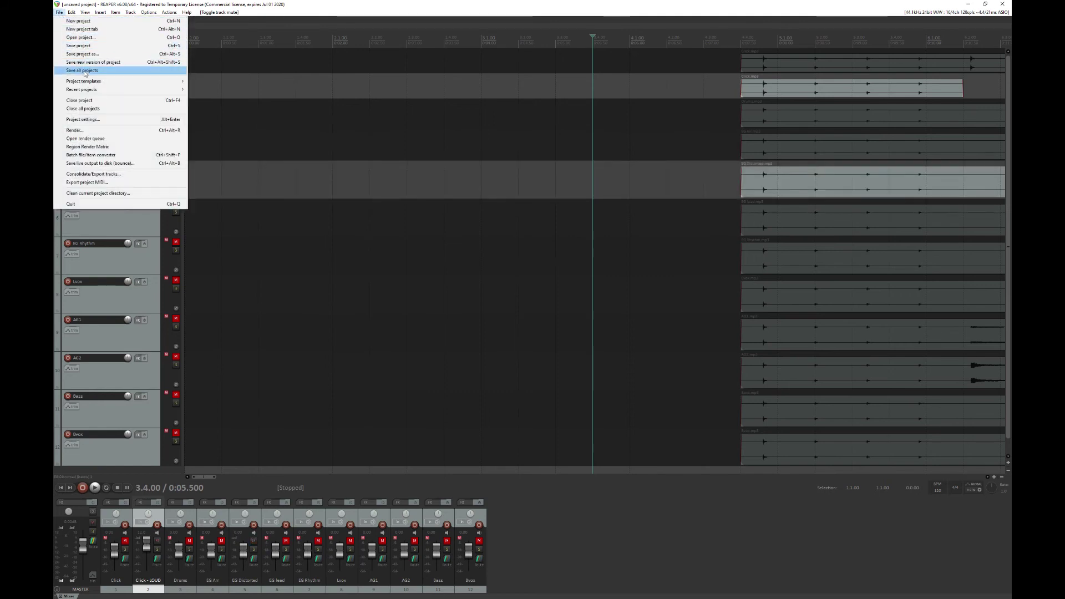
left_click(95, 133)
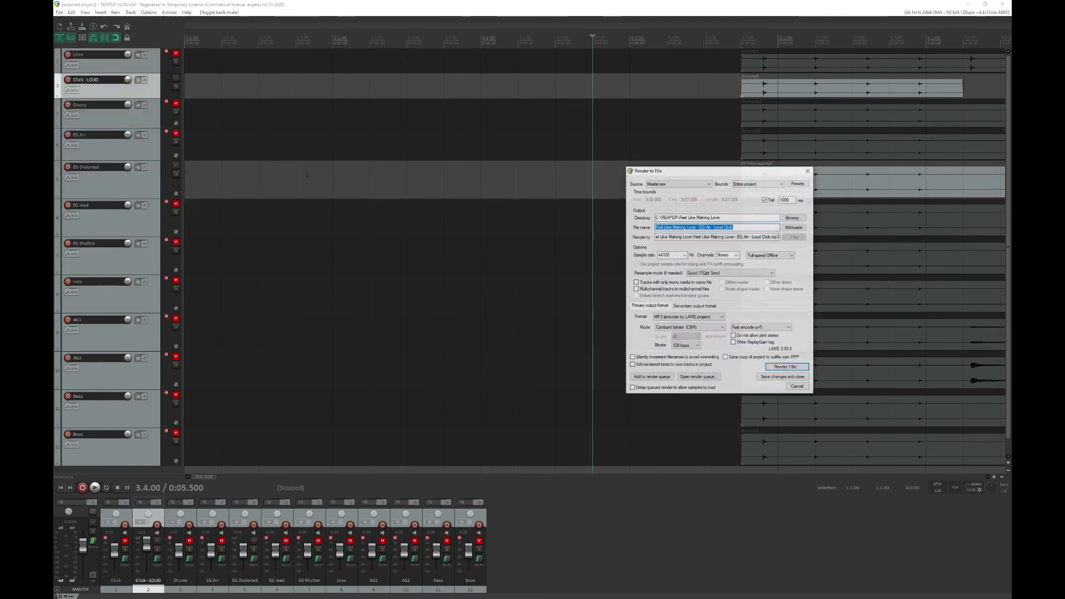
double_click(705, 227)
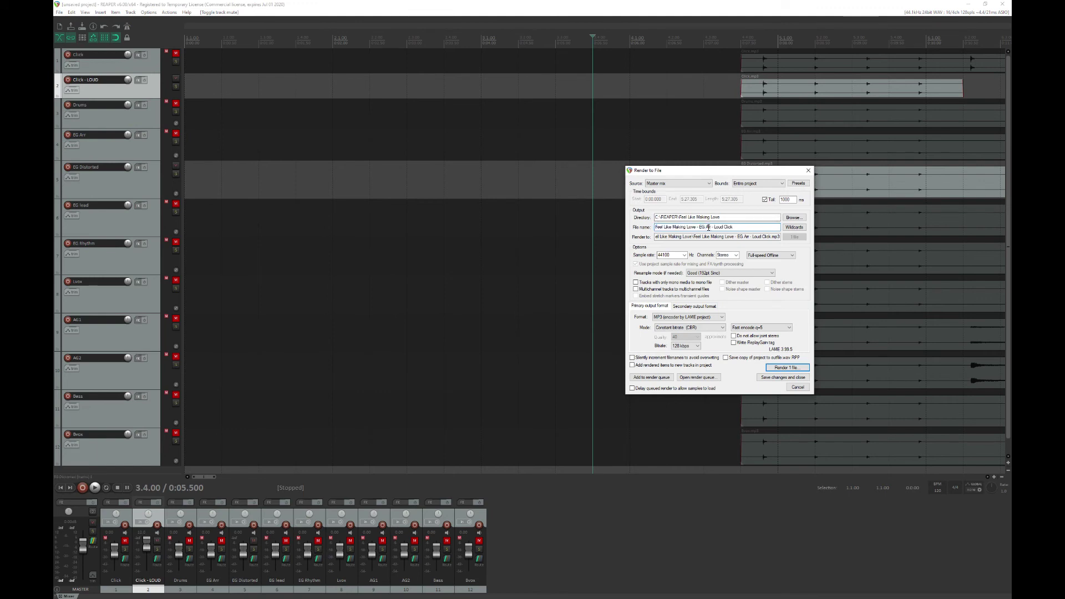
type("Distorted")
left_click(782, 367)
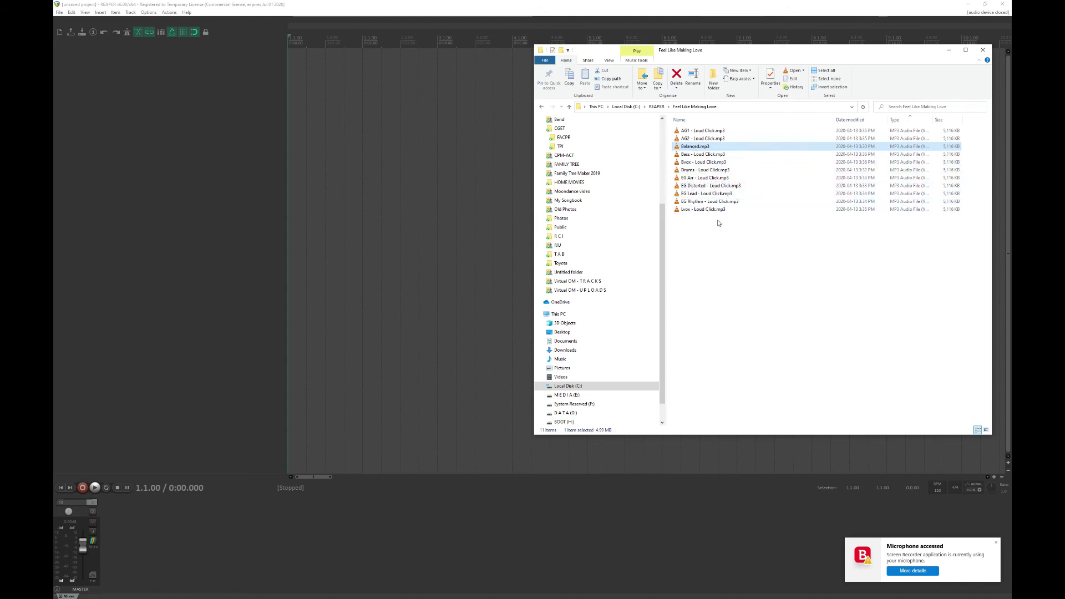
Insert all MP3 files from the Feel Like Making Love folder on separate tracks at the project start, and narrow the track controls area.
left_click_drag(718, 224, 690, 131)
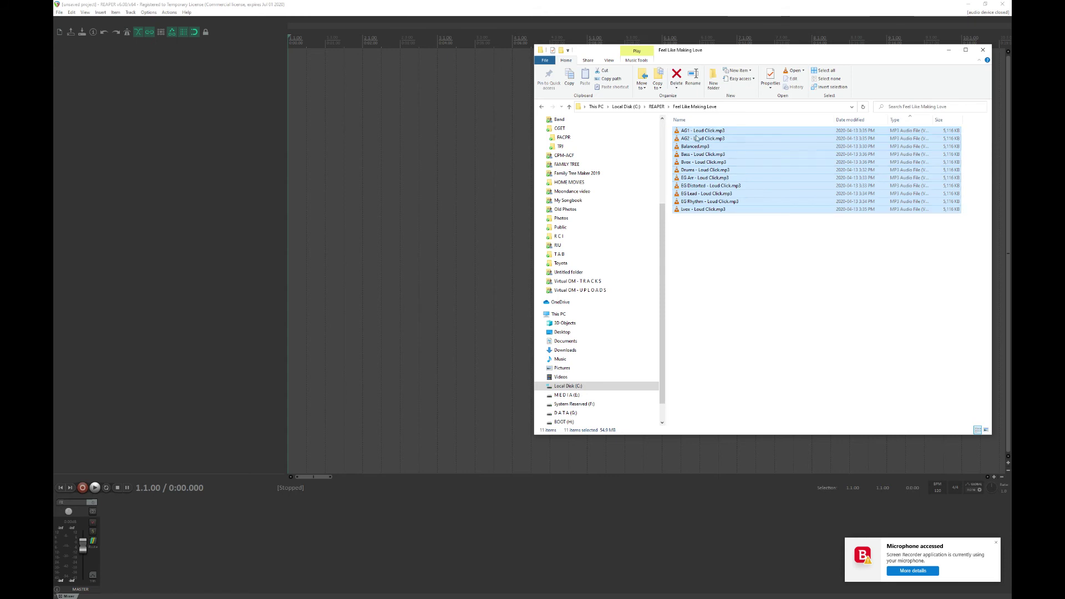
left_click_drag(693, 132, 387, 54)
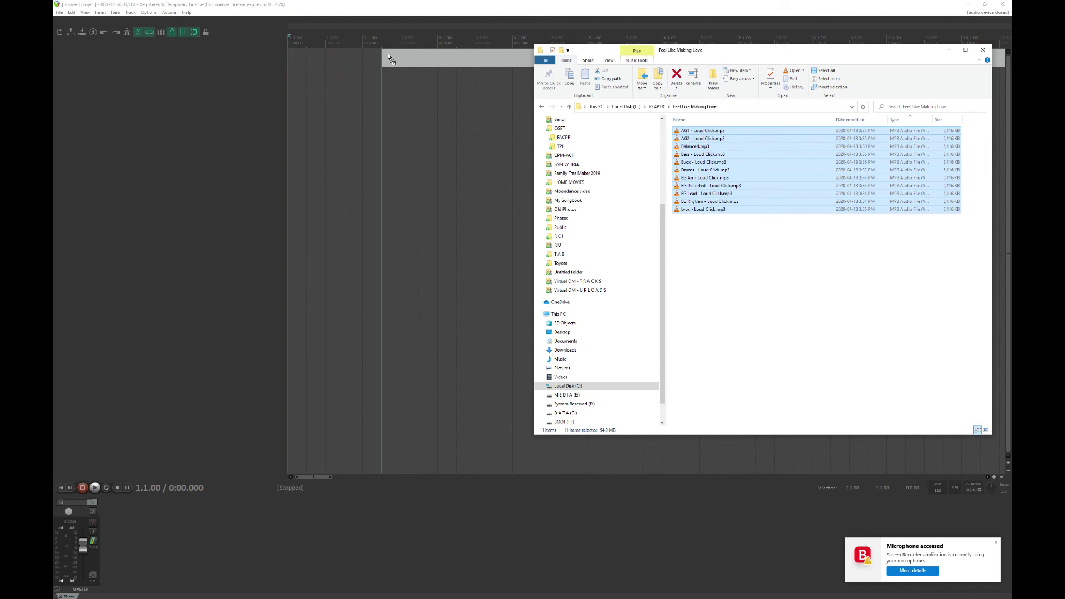
left_click_drag(390, 58, 290, 51)
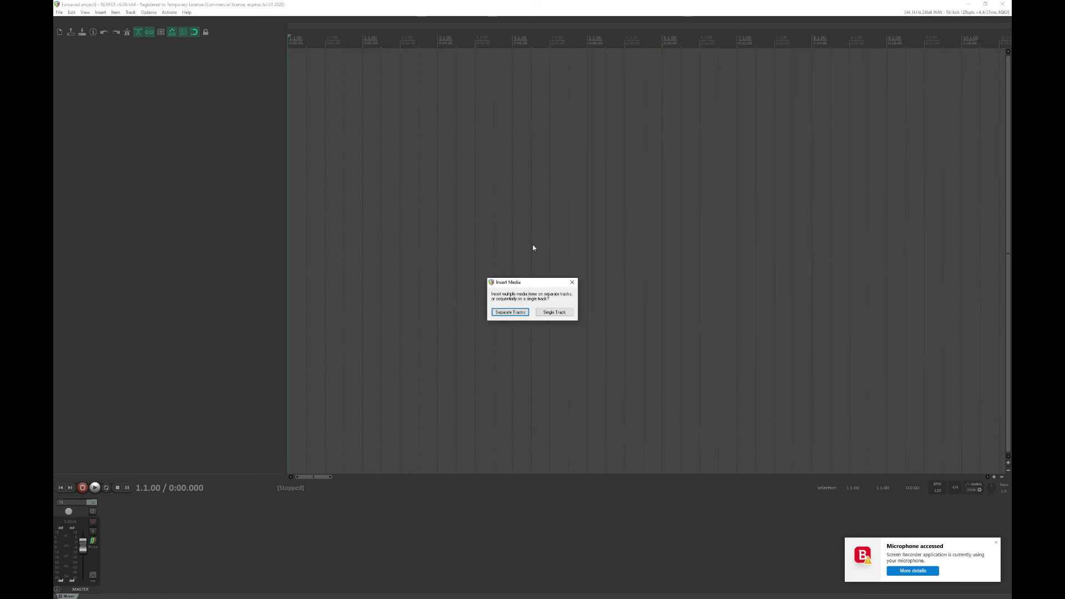
left_click(510, 312)
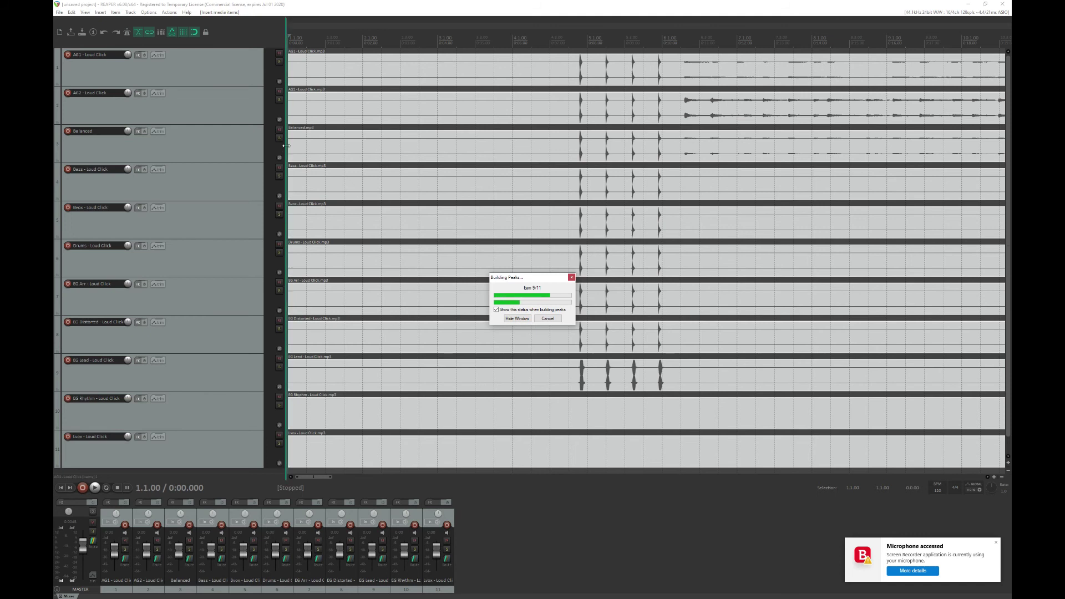
left_click_drag(287, 143, 203, 138)
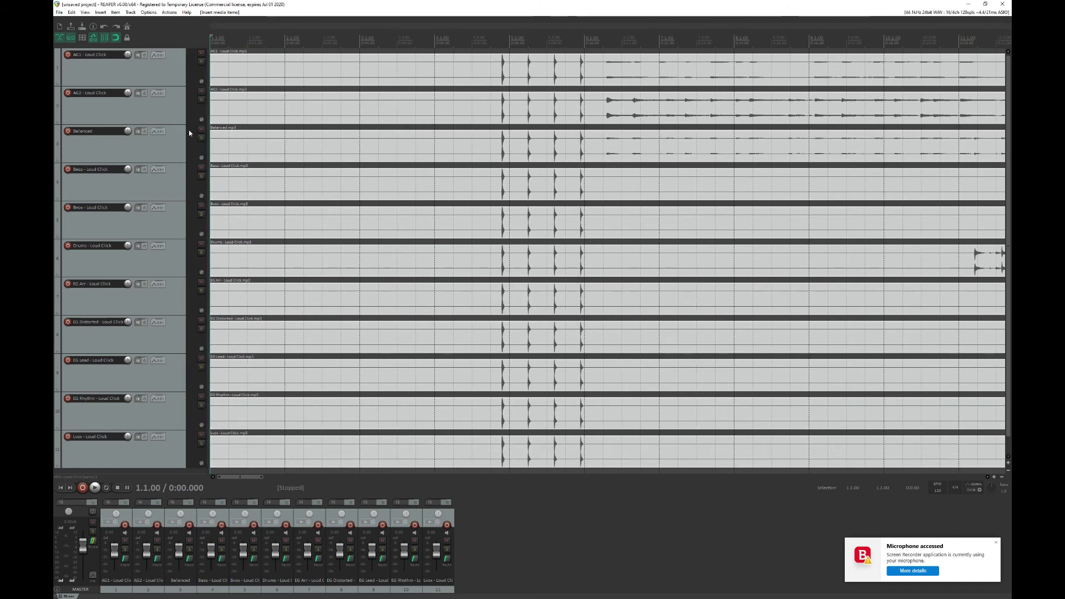
Solo the Balanced track, play it from the project start, and stop and unsolo it after listening.
left_click(202, 138)
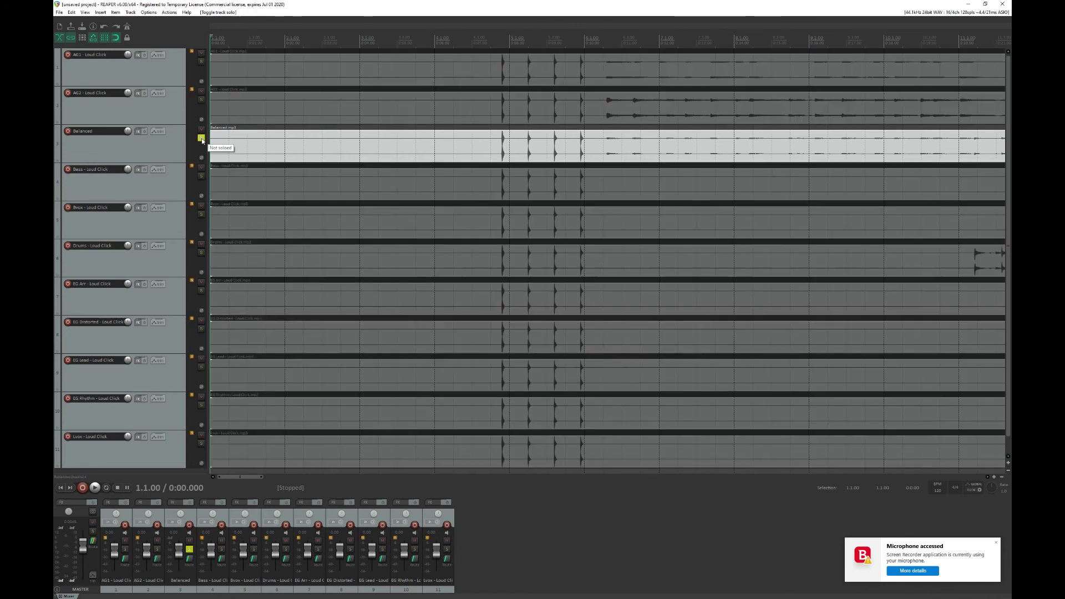
left_click(94, 488)
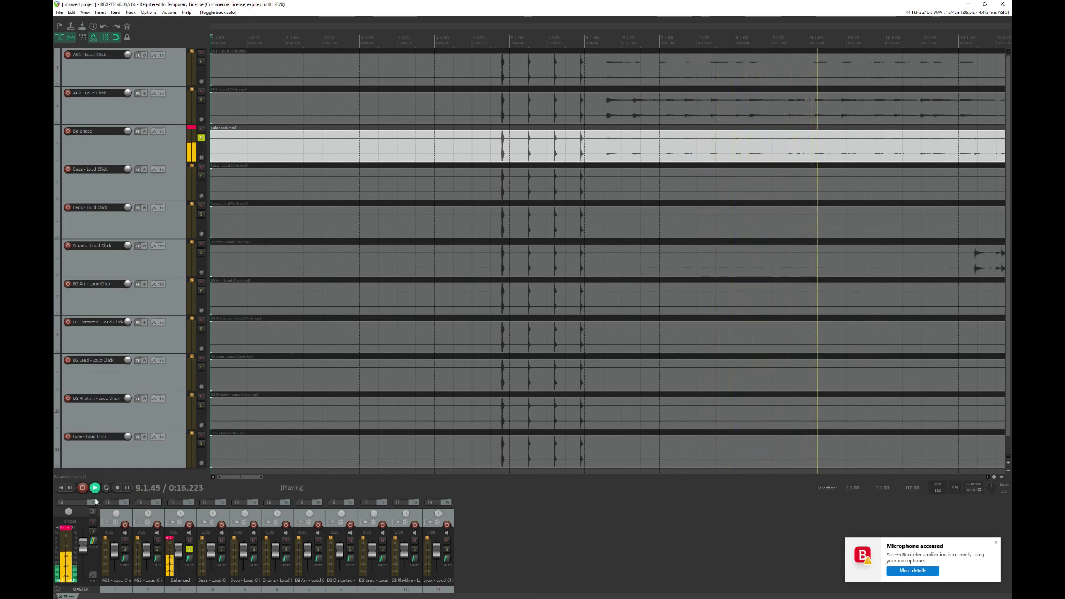
key("space")
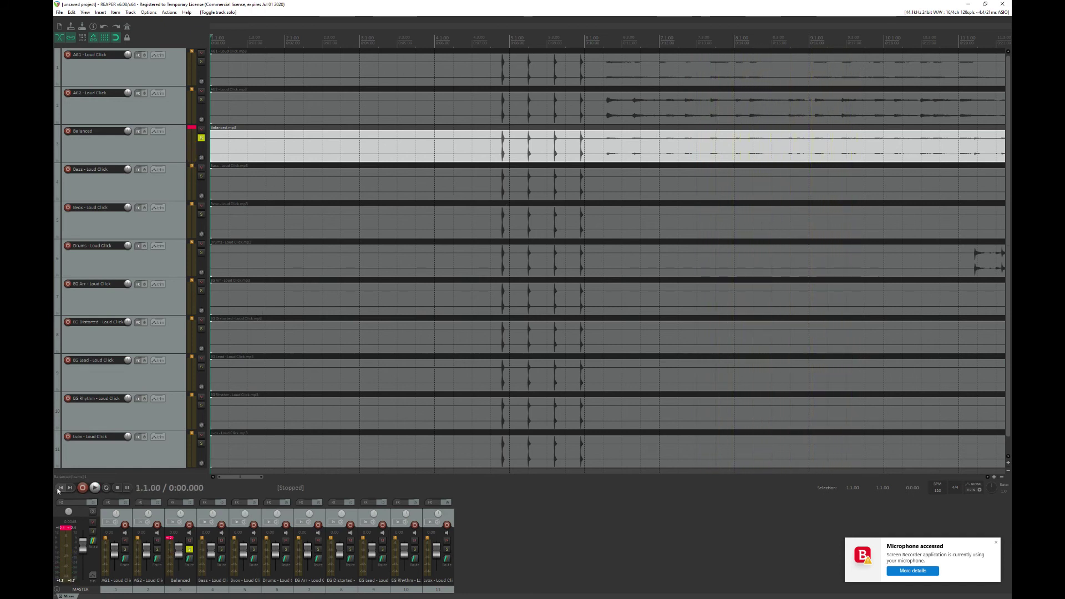
left_click(201, 139)
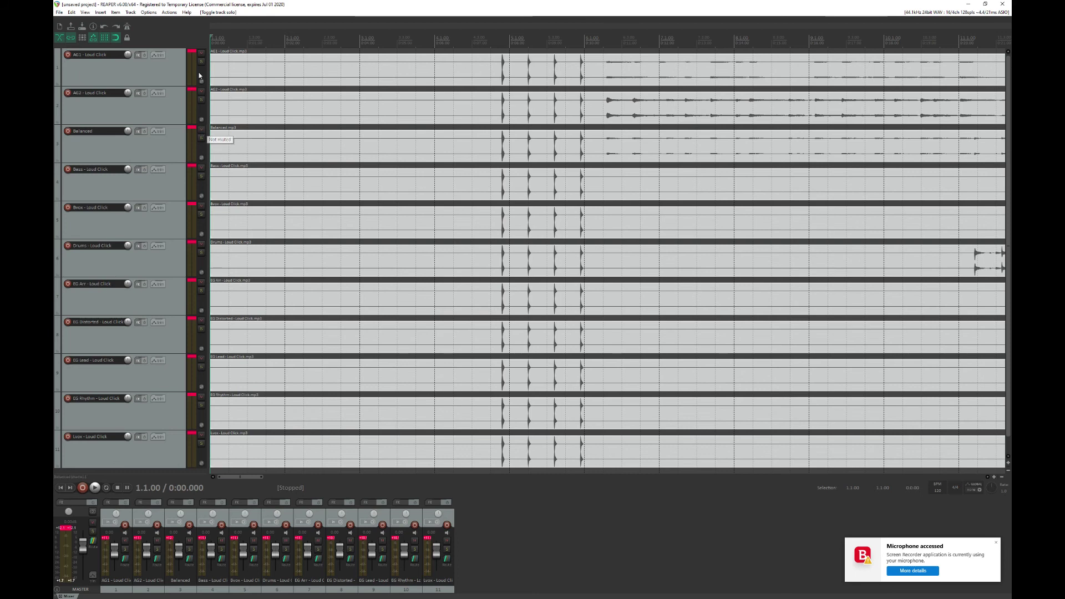
Play all tracks together, muting AG2, AG1 and, after jumping to bar 6, the Balanced track during playback.
left_click(94, 488)
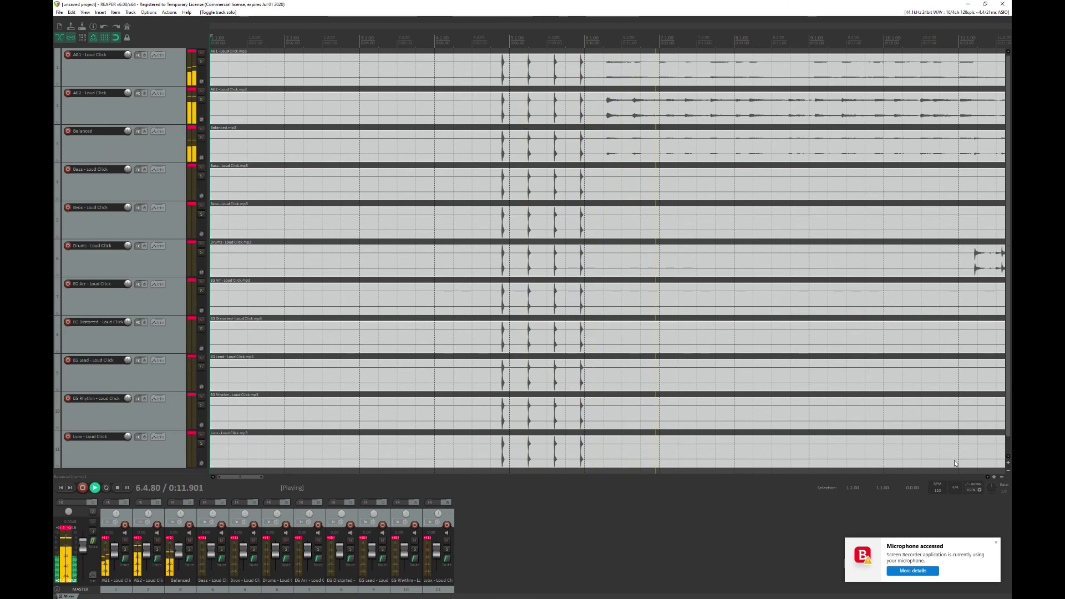
left_click(201, 91)
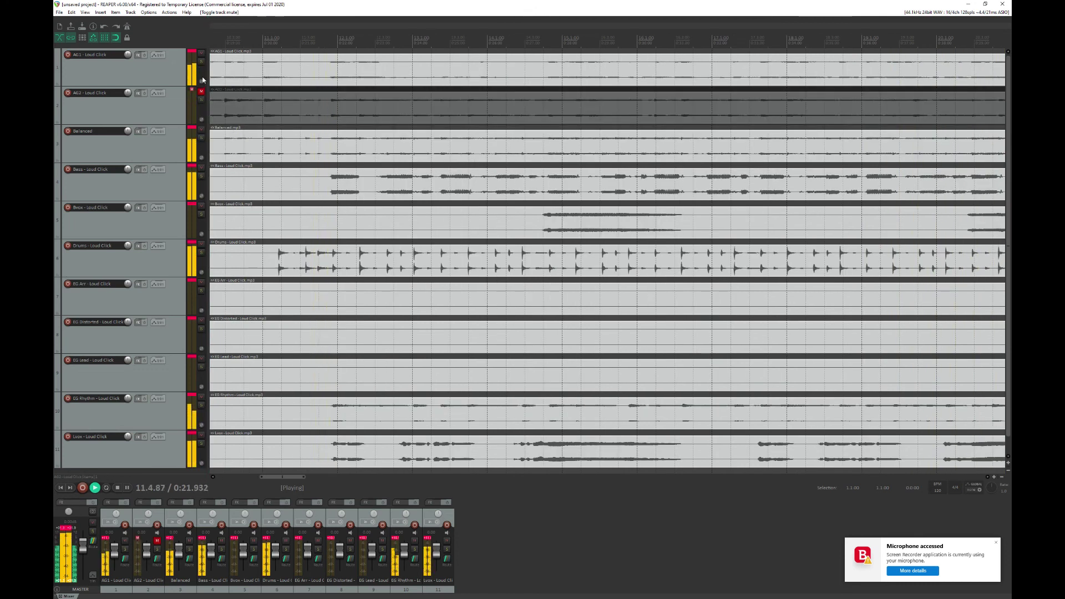
left_click(202, 52)
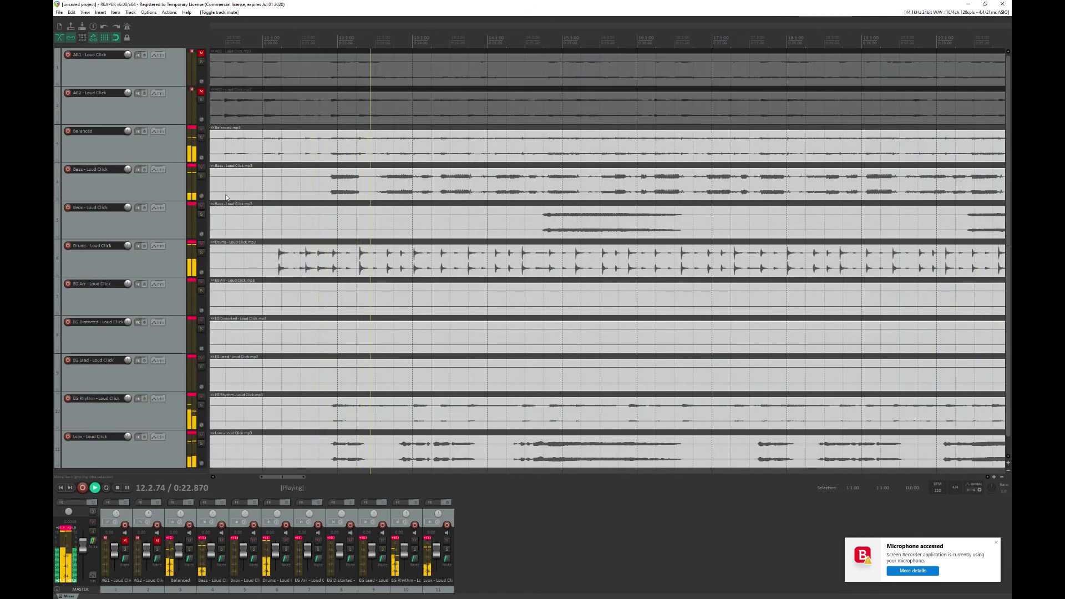
left_click(68, 488)
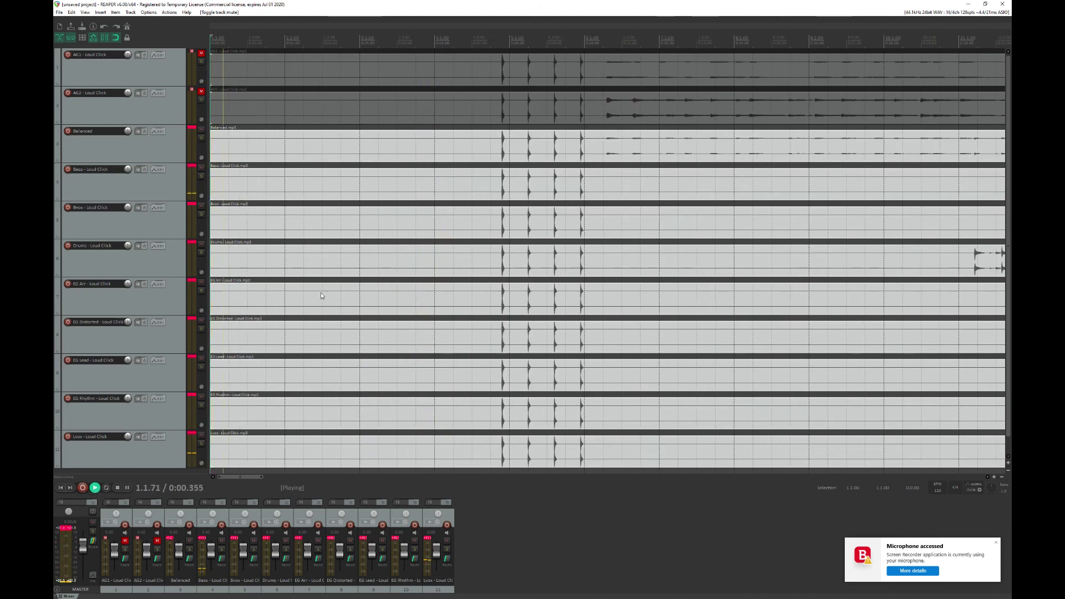
left_click(585, 83)
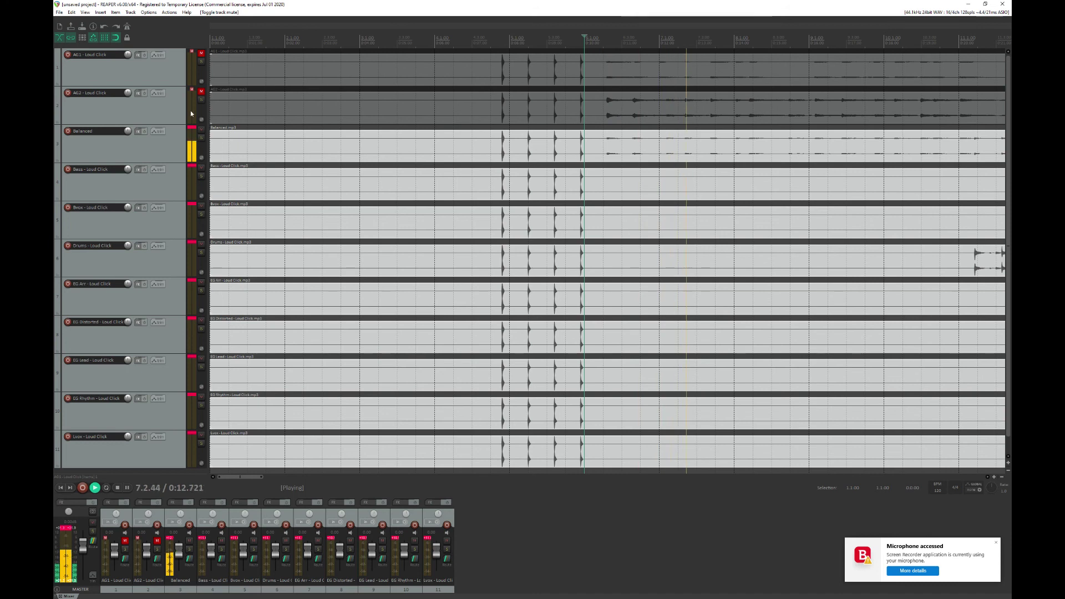
left_click(201, 129)
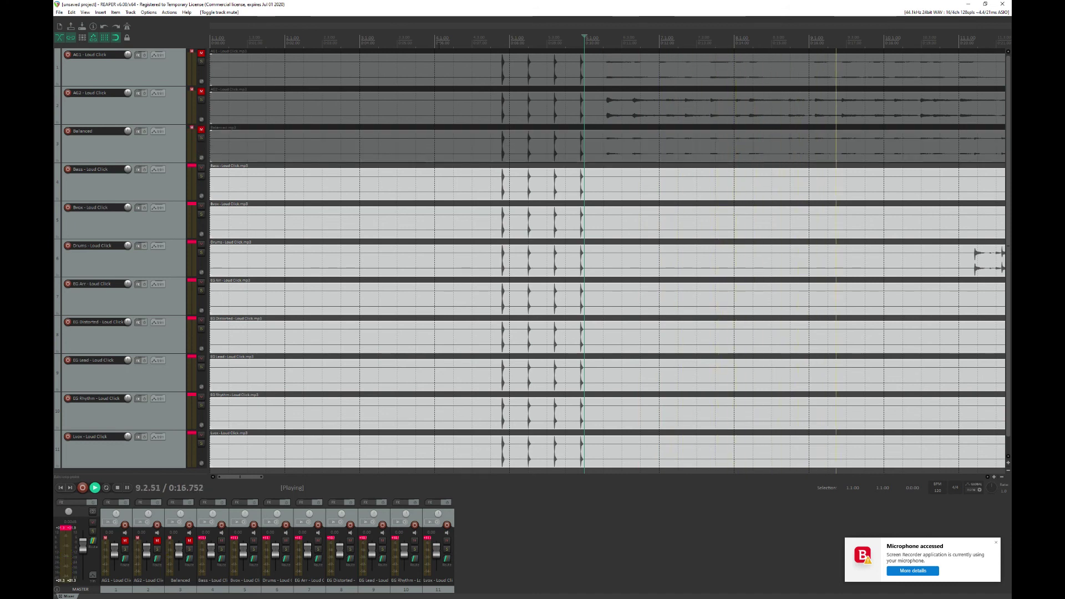
Listen to the unmuted tracks from bar 6 and from bar 11, return to the project start and pause.
left_click(586, 85)
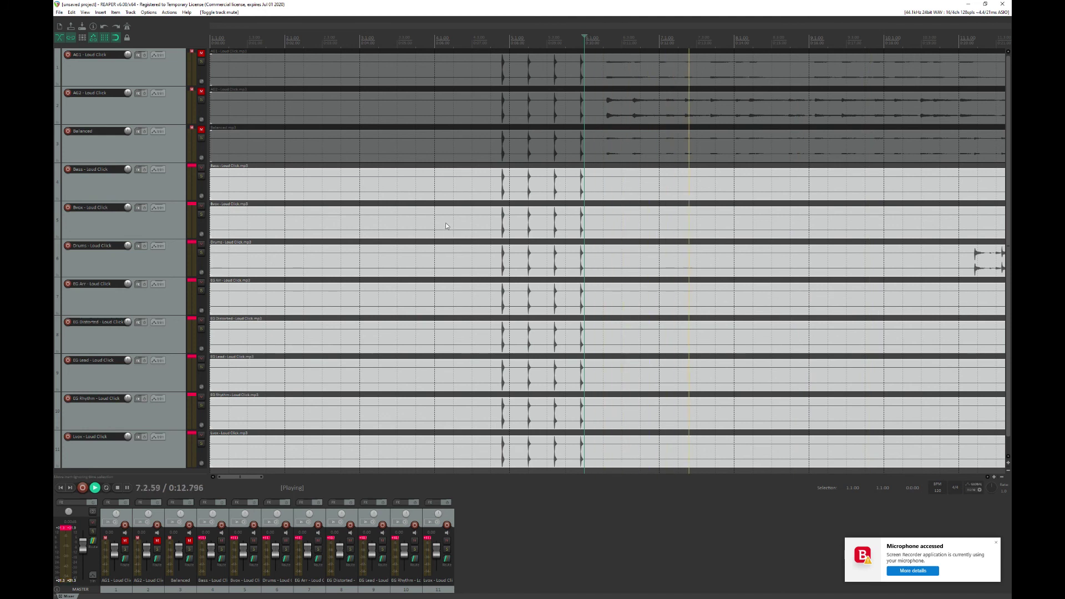
left_click(957, 40)
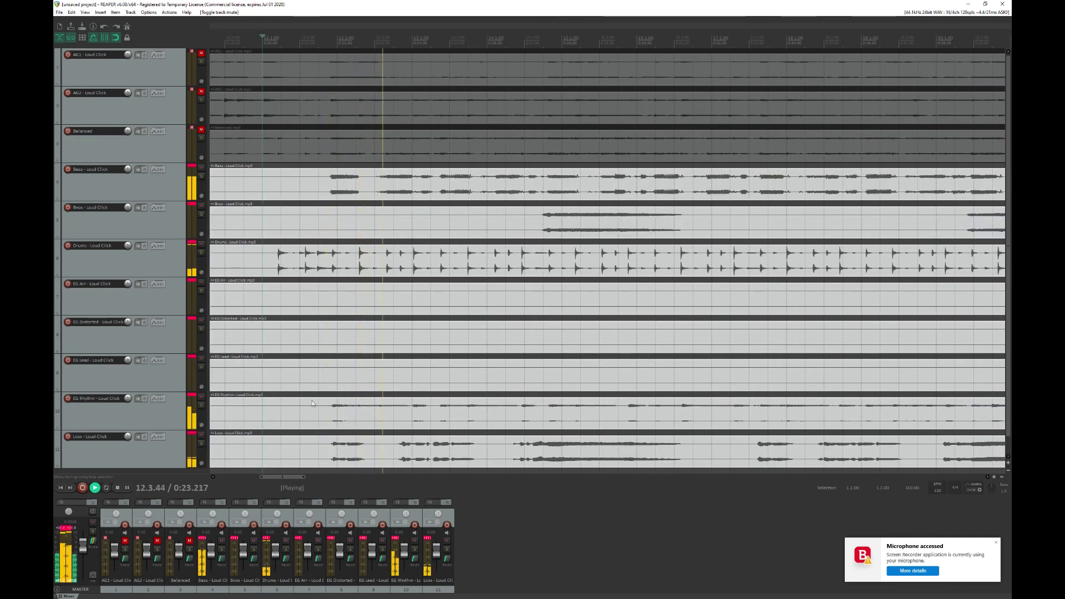
left_click(61, 488)
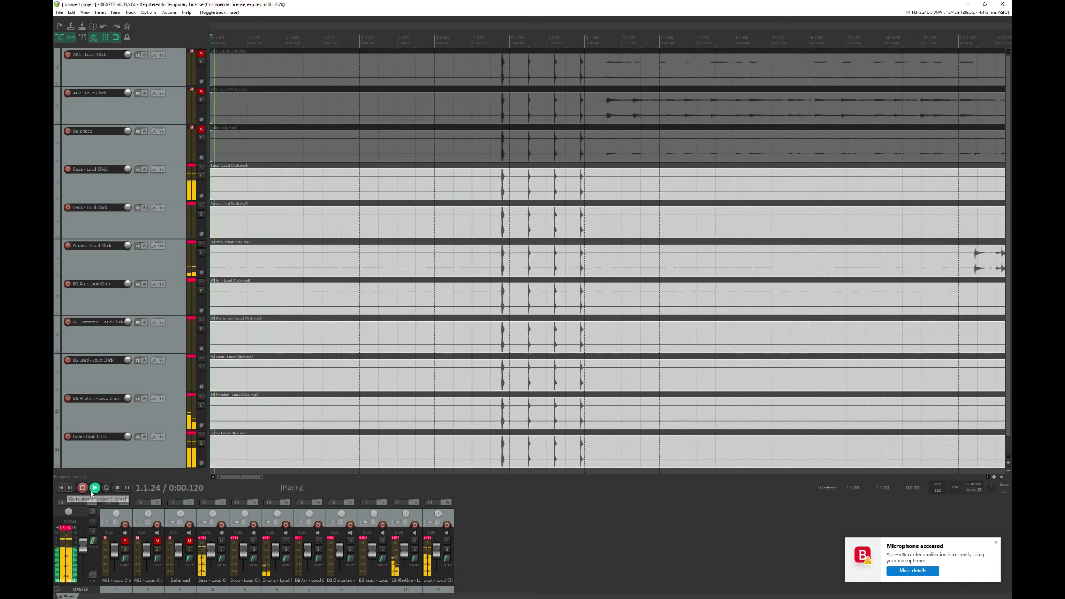
key("ctrl+space")
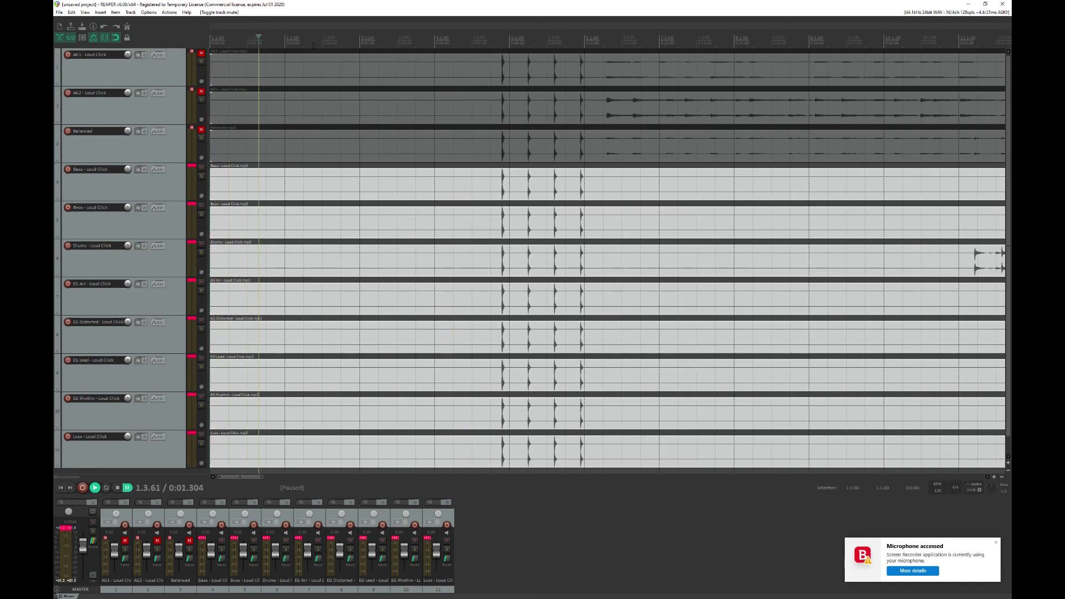
Unmute the AG1, AG2 and Balanced tracks.
left_click(201, 53)
left_click(201, 91)
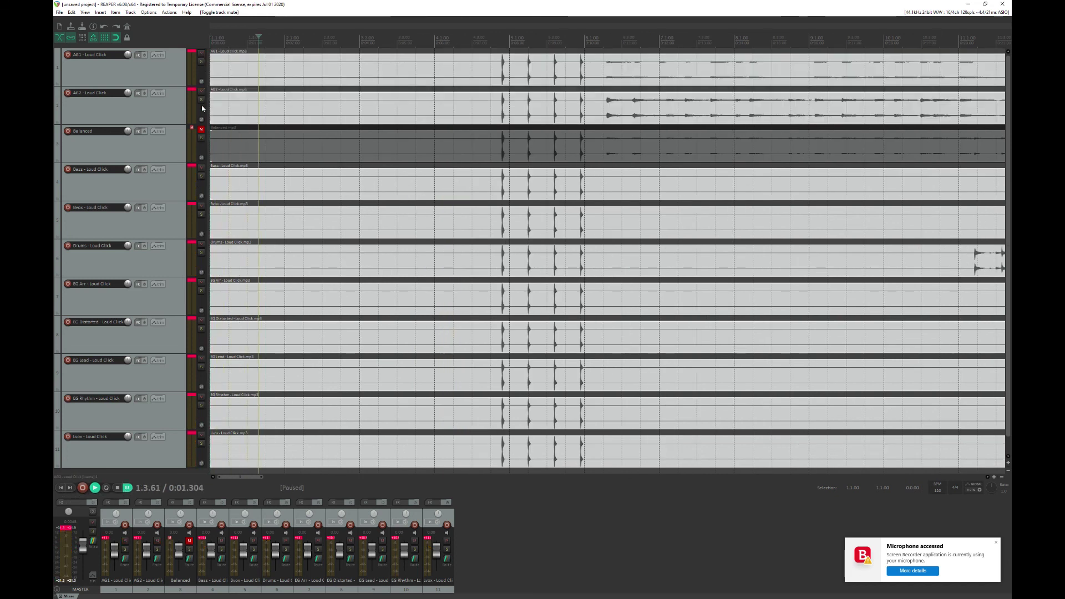
left_click(201, 131)
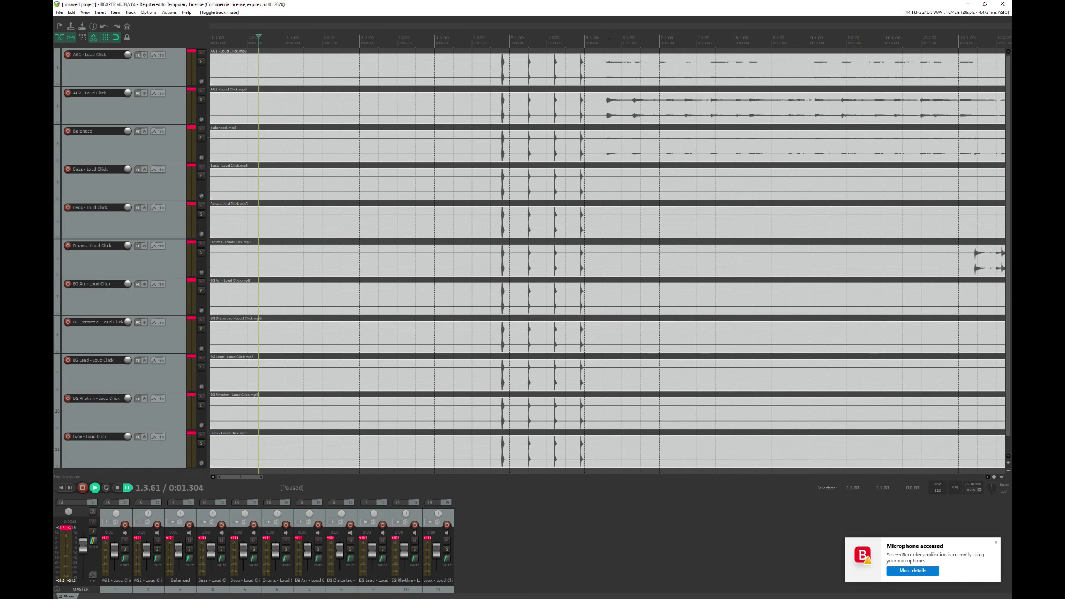
Lower the volume of the AG1 and AG2 tracks and play the mix from bar 6.
left_click(157, 79)
left_click_drag(117, 554, 148, 561)
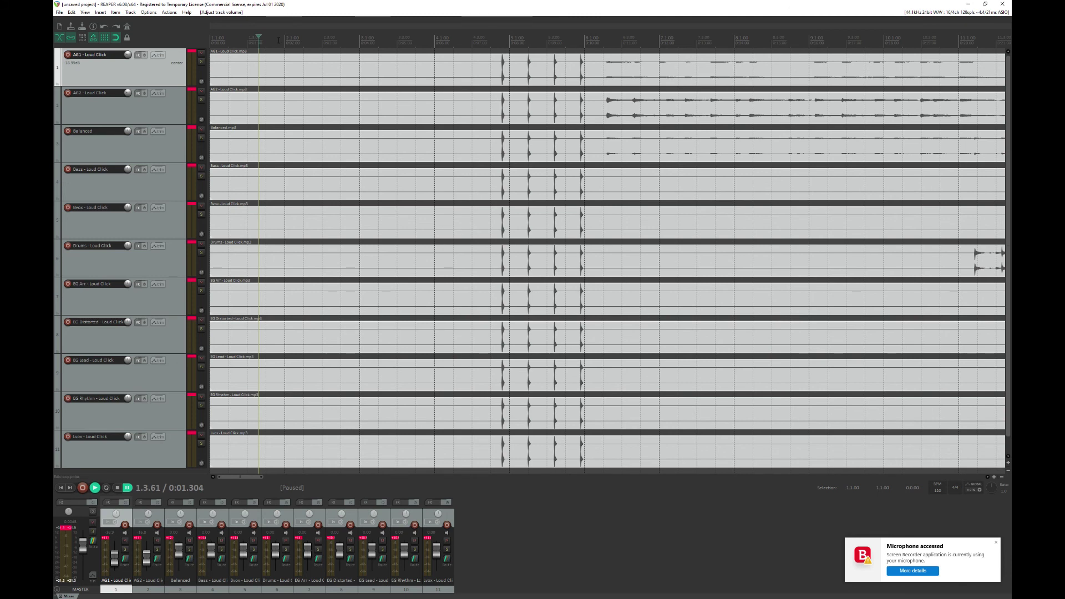
left_click(96, 488)
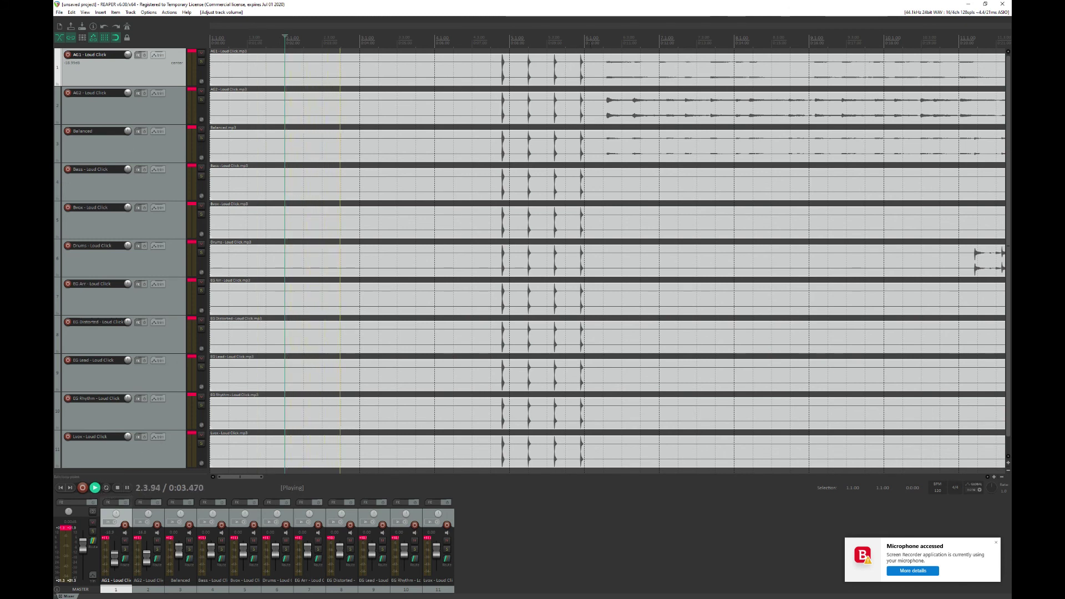
left_click(584, 40)
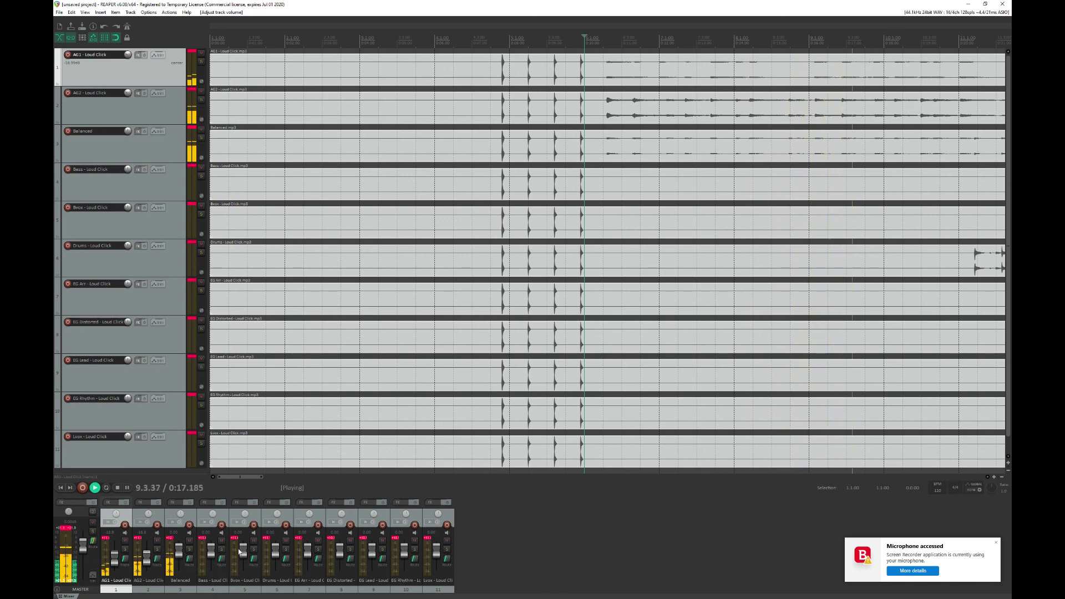
Lower the volume of the Balanced track during playback, pause, and return to the project start.
left_click_drag(178, 551, 174, 562)
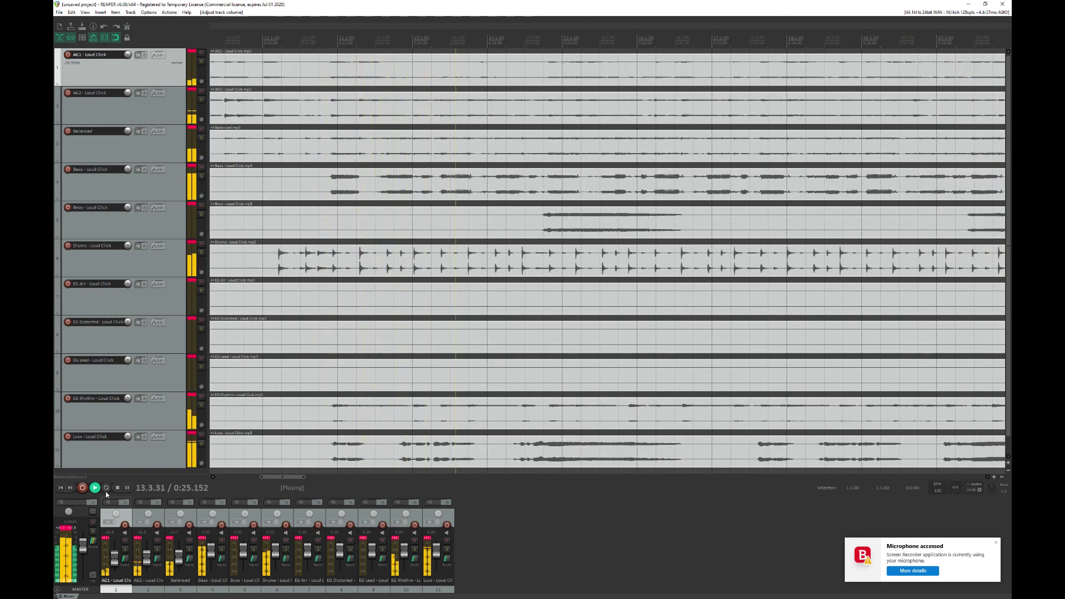
left_click(127, 489)
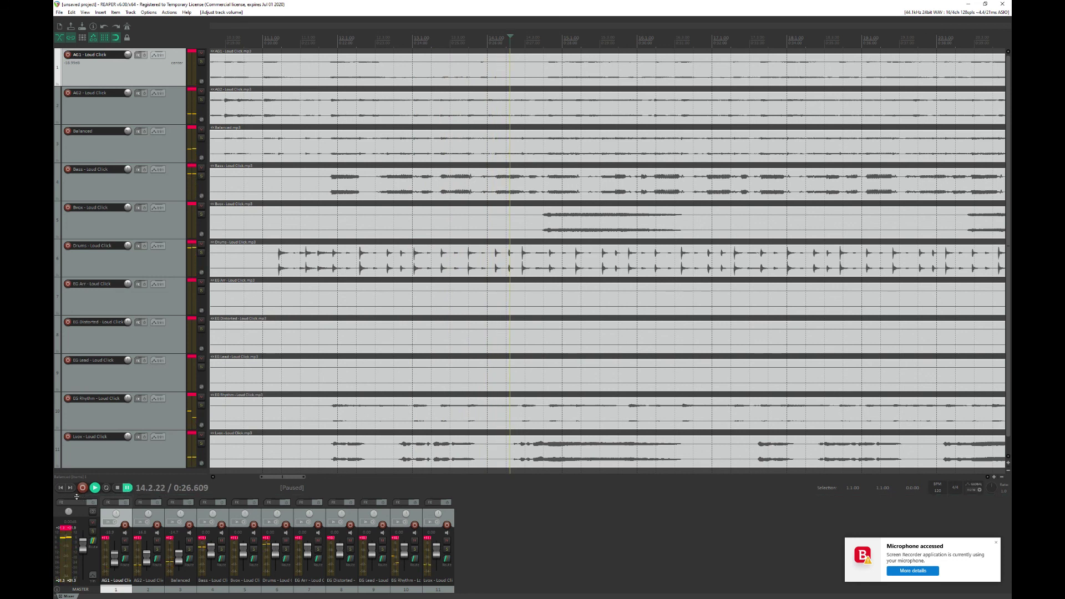
left_click(60, 488)
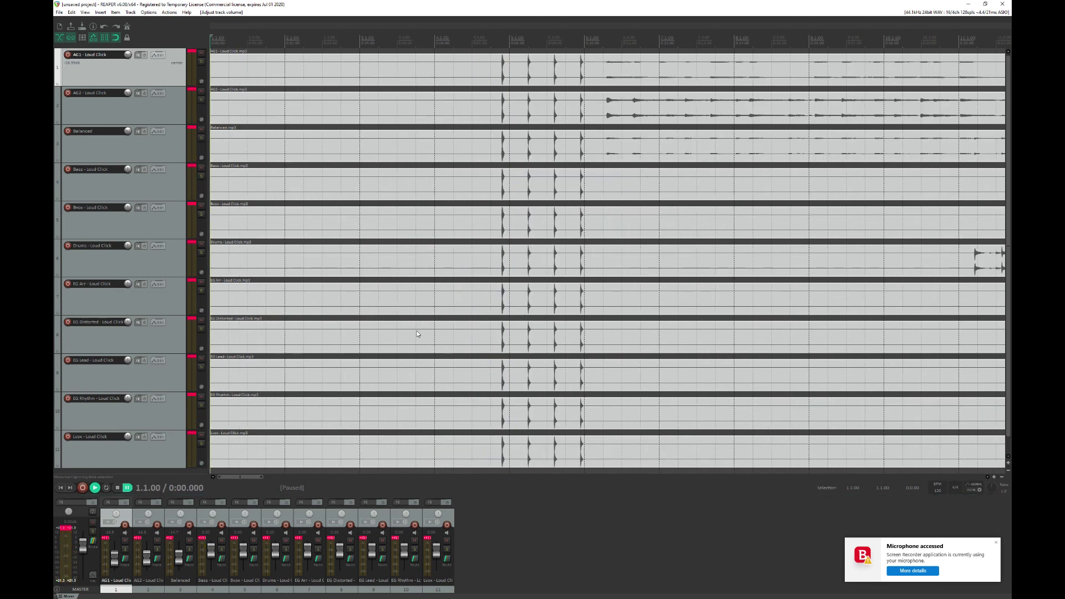